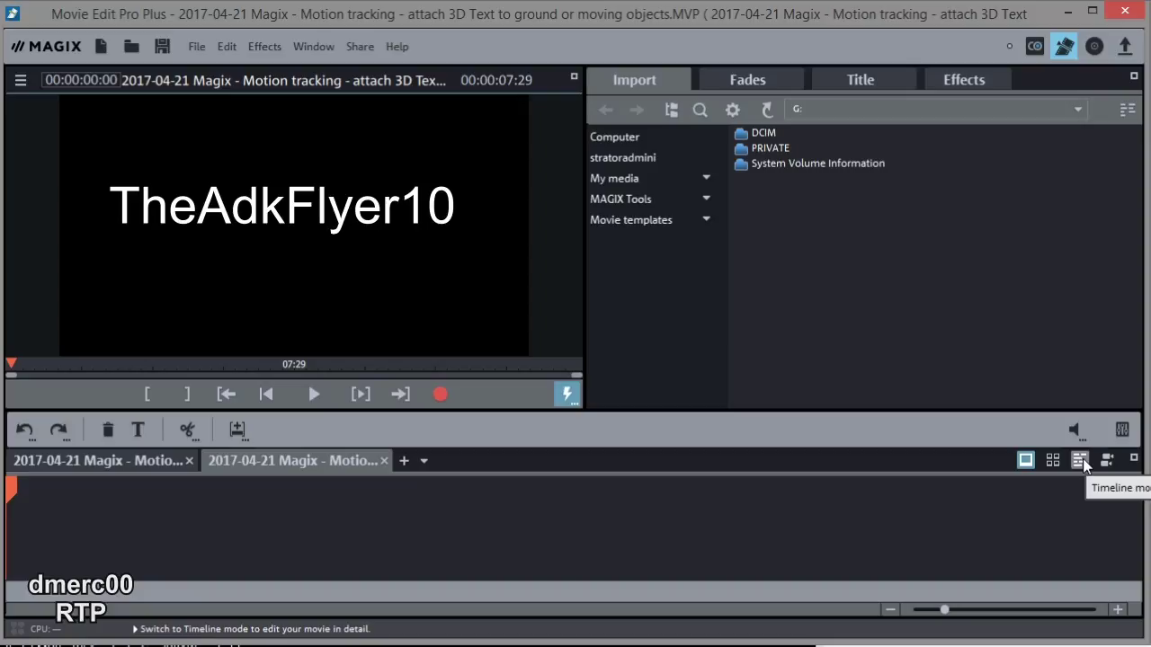
Step: Switch the project from storyboard to Timeline mode, showing track 1 and the time ruler
{"action": "left_click", "coordinate": [1082, 461]}
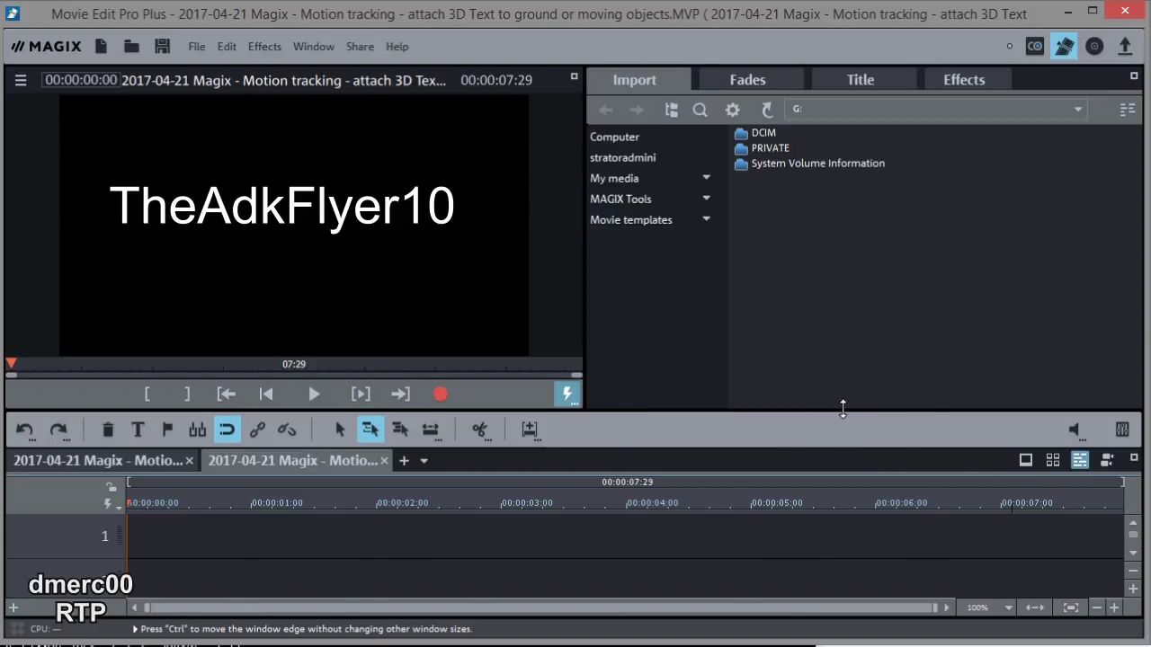
Step: Enlarge the timeline to reveal track 2 and bring up the project folder in File Explorer
{"action": "mouse_move", "coordinate": [843, 404]}
{"action": "left_mouse_down"}
{"action": "mouse_move", "coordinate": [845, 382]}
{"action": "mouse_move", "coordinate": [845, 393]}
{"action": "left_mouse_up"}
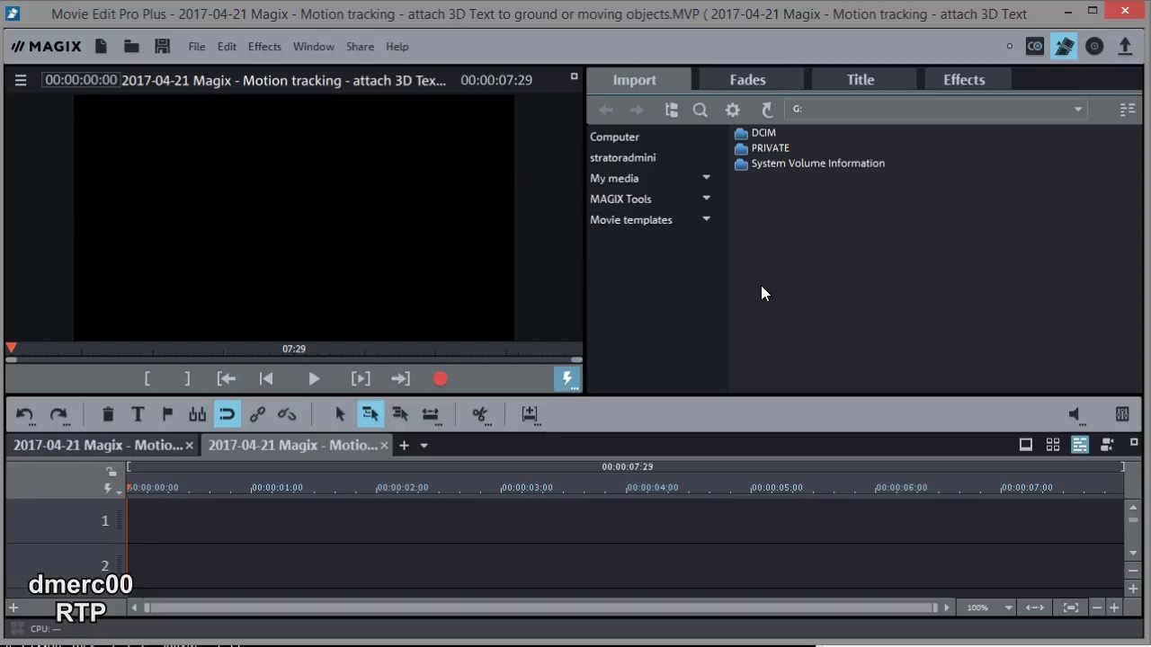
{"action": "key", "text": "alt+Tab"}
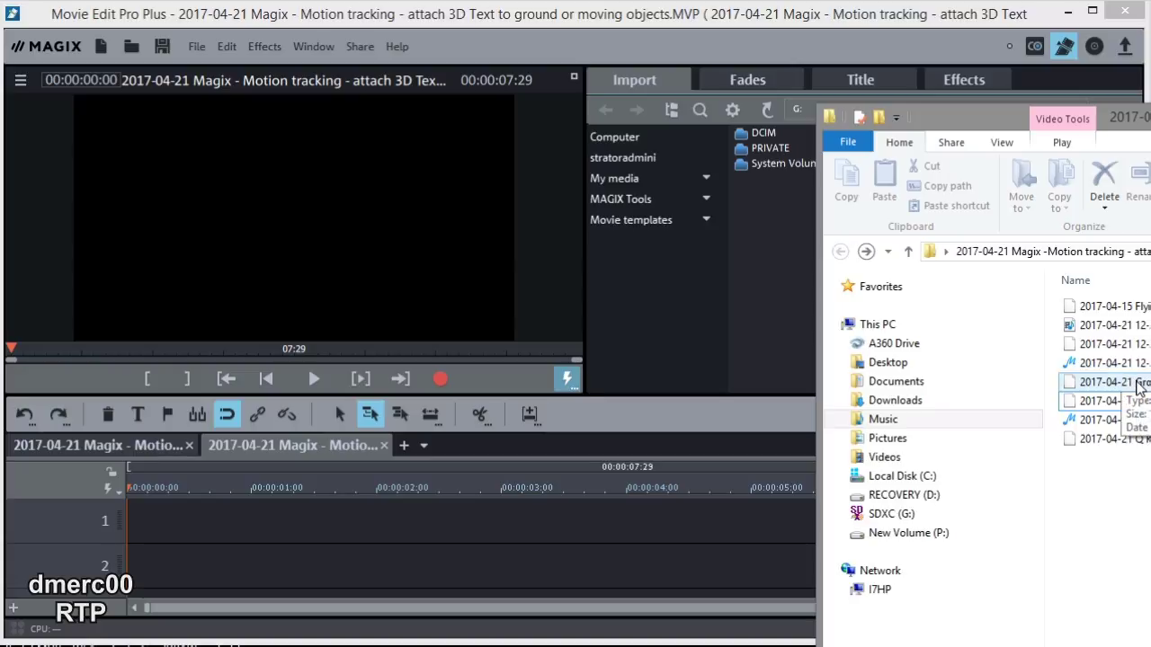
Step: Add 2017-04-21 Ground From Above.mxv to track 1, answering the resolution mismatch prompt
{"action": "left_click_drag", "start_coordinate": [1139, 387], "coordinate": [239, 517]}
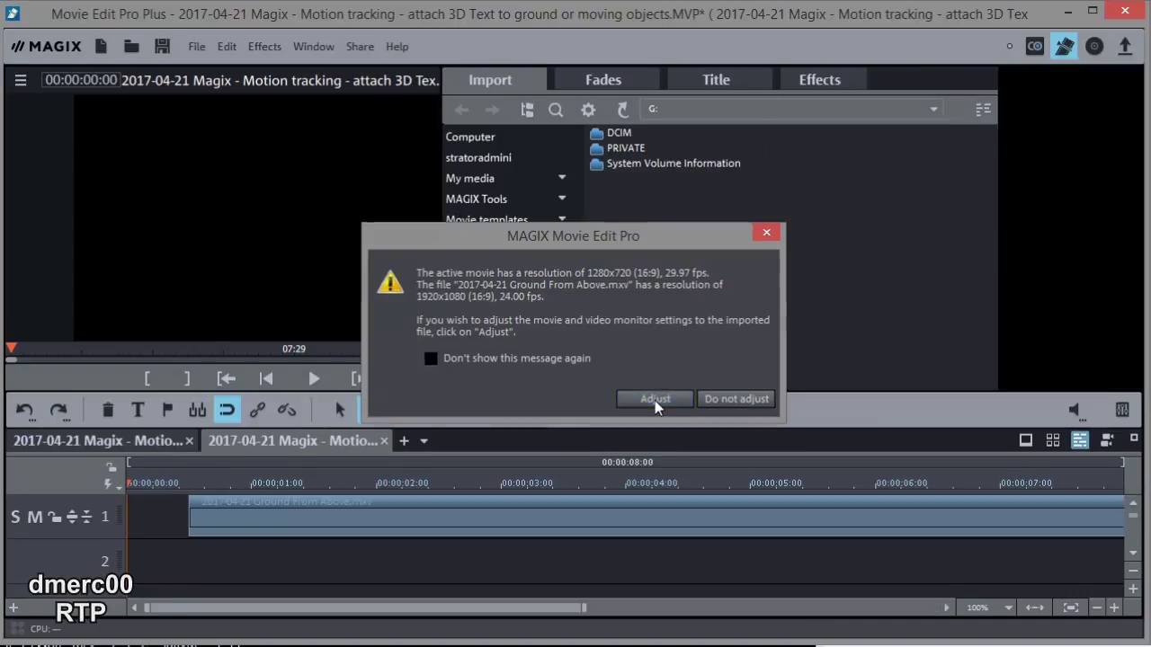
{"action": "left_click", "coordinate": [654, 400]}
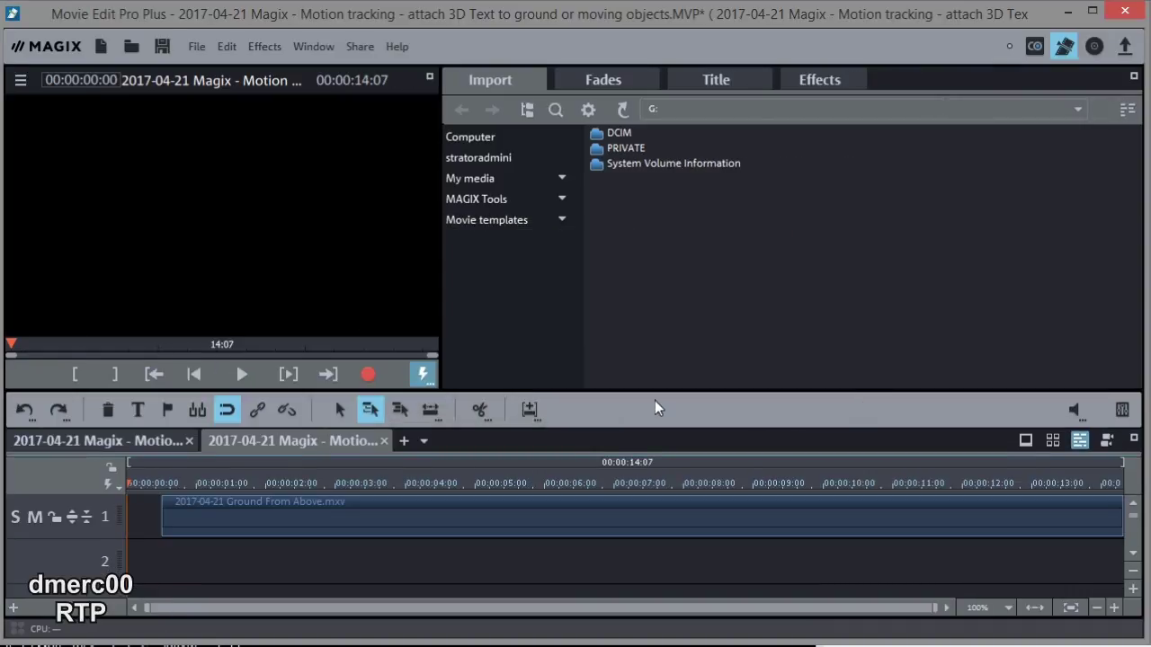
{"action": "left_click_drag", "start_coordinate": [162, 481], "coordinate": [162, 512]}
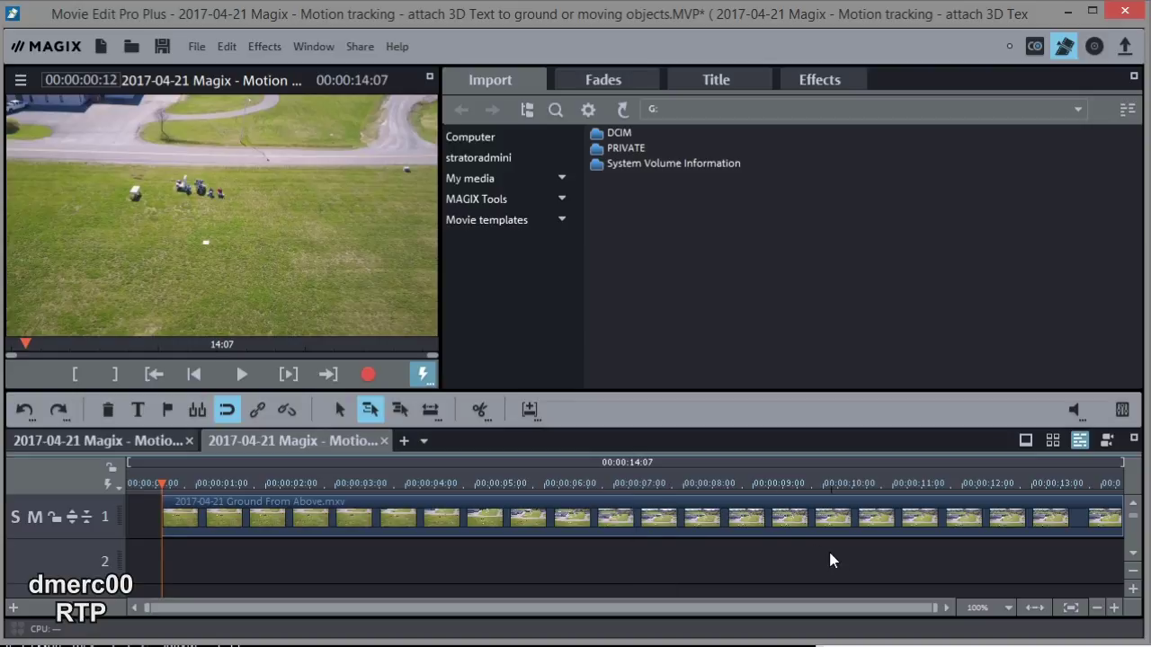
Step: Move the drone clip to 0:00 and zoom the timeline out
{"action": "left_click_drag", "start_coordinate": [759, 517], "coordinate": [723, 520]}
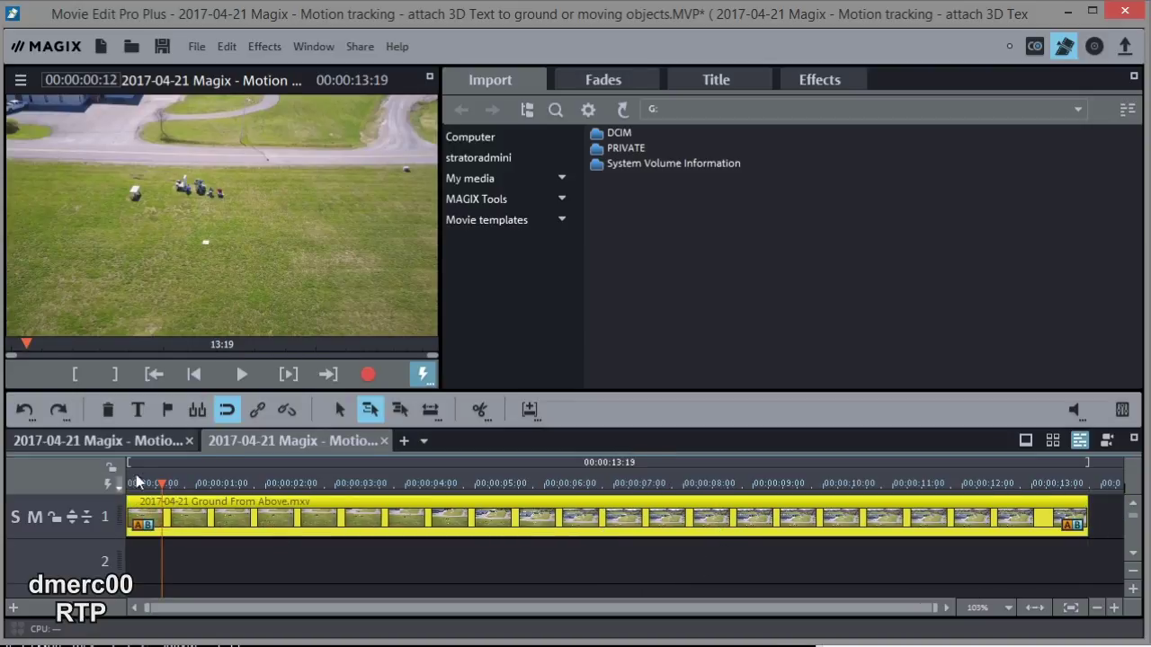
{"action": "left_click_drag", "start_coordinate": [157, 483], "coordinate": [117, 486]}
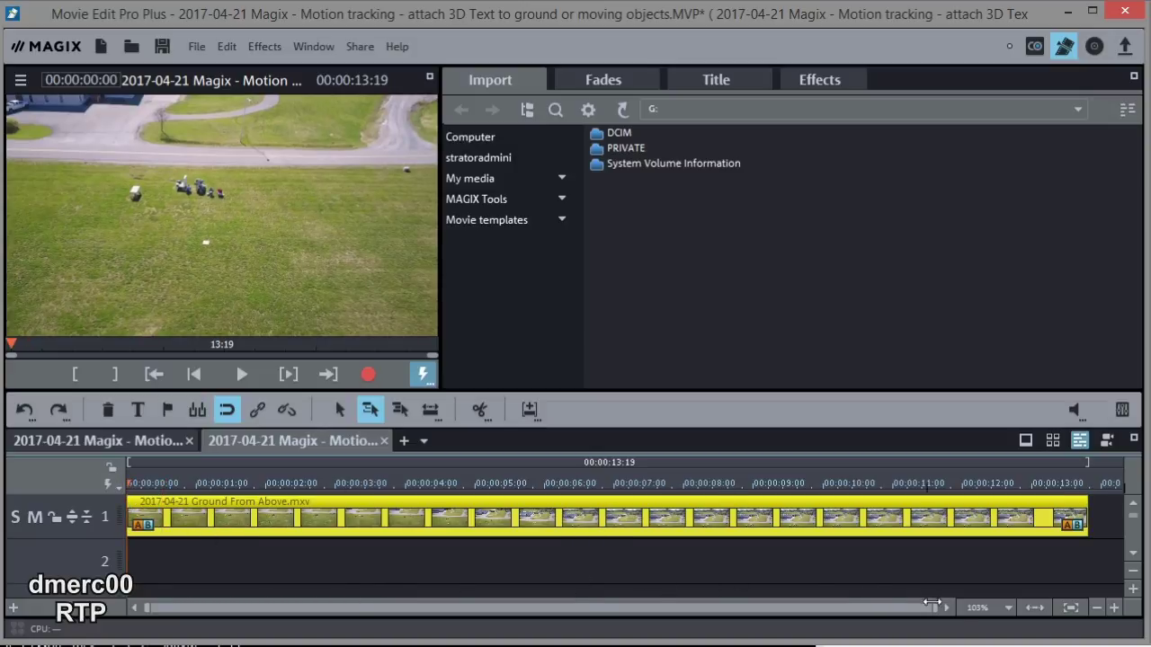
{"action": "left_click", "coordinate": [1097, 608]}
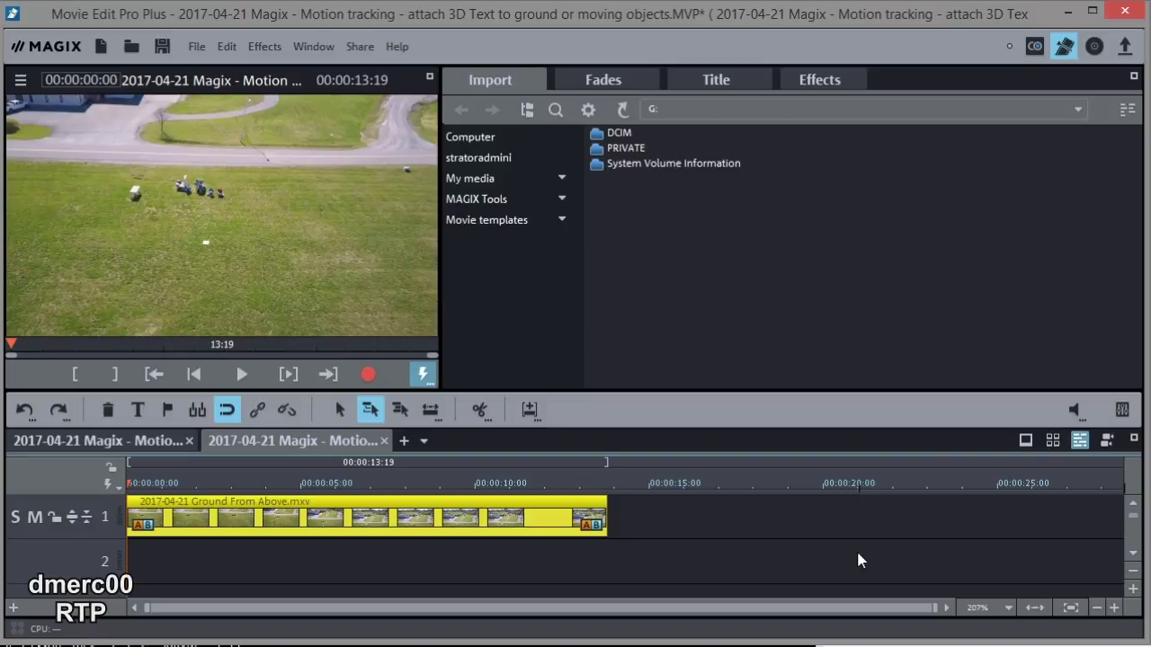
{"action": "left_click", "coordinate": [719, 81]}
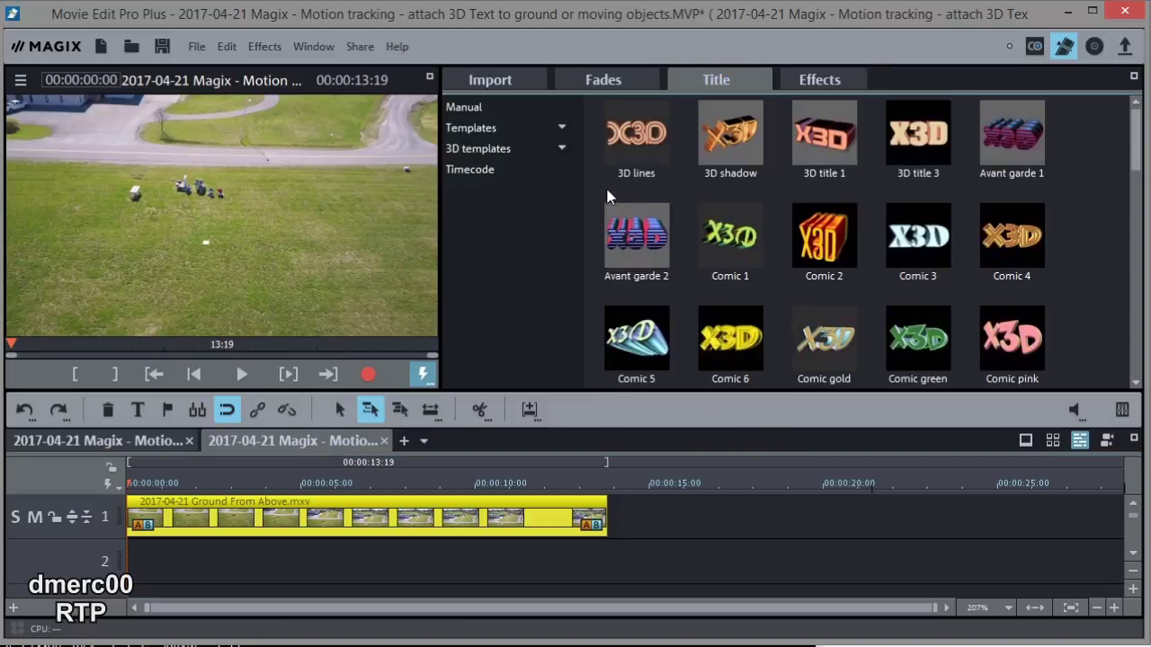
Step: Place the static 3D title Avant garde 2 onto track 2 and dismiss the hint
{"action": "left_click", "coordinate": [492, 149]}
{"action": "left_click", "coordinate": [467, 187]}
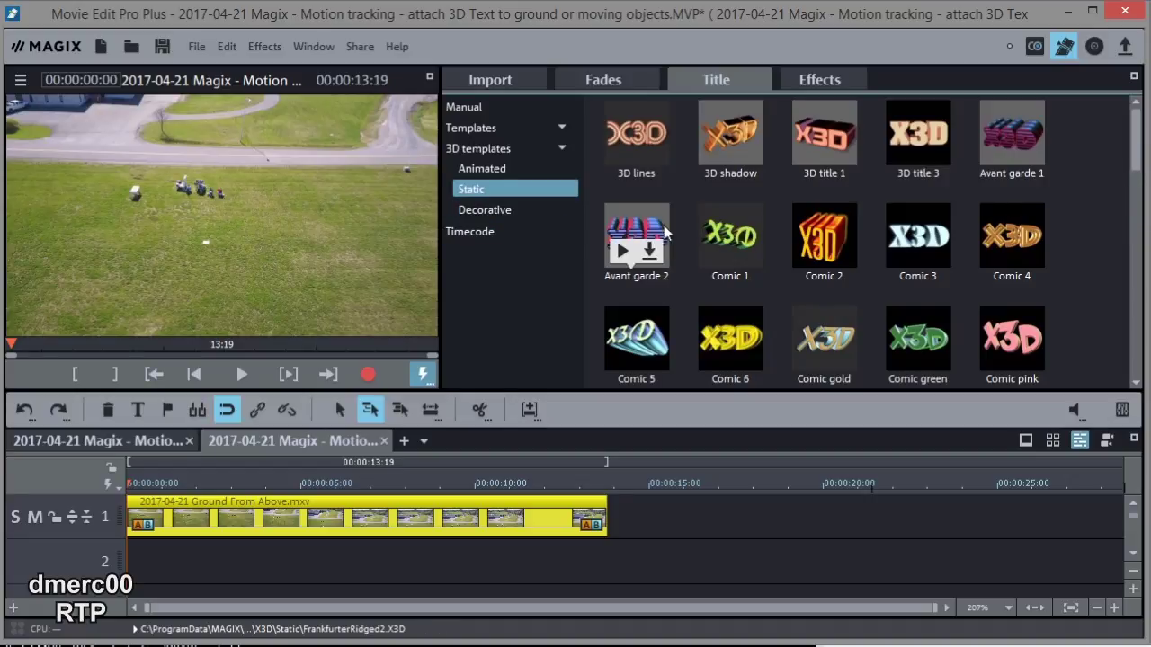
{"action": "mouse_move", "coordinate": [654, 226]}
{"action": "left_click", "coordinate": [642, 230]}
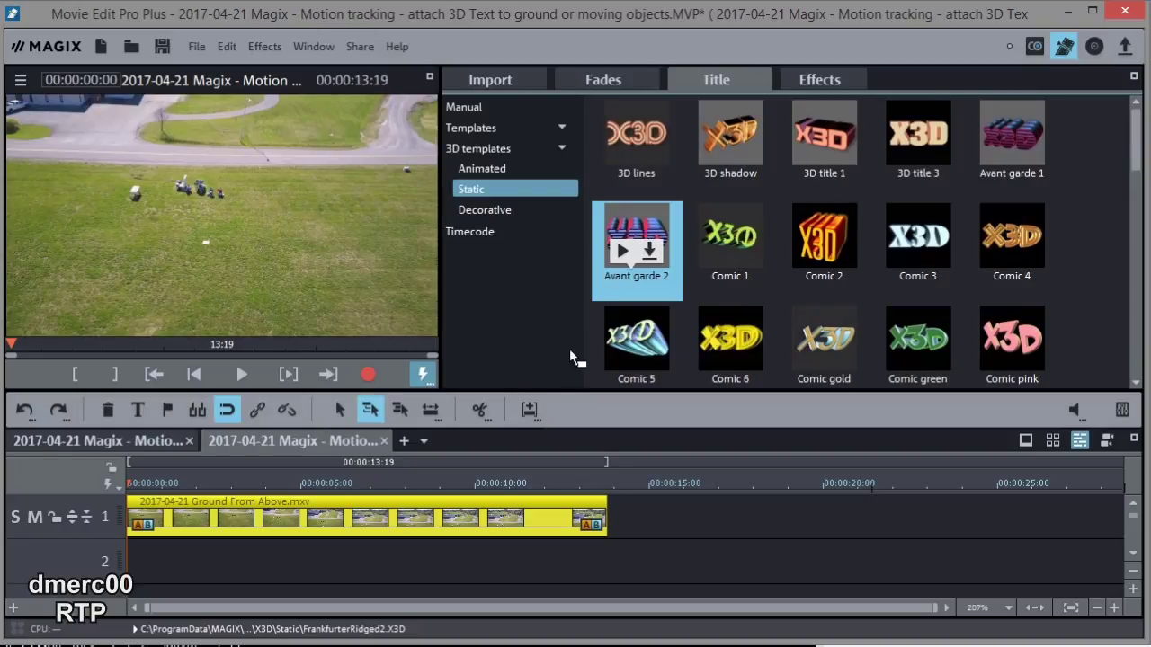
{"action": "left_click_drag", "start_coordinate": [532, 573], "coordinate": [140, 564]}
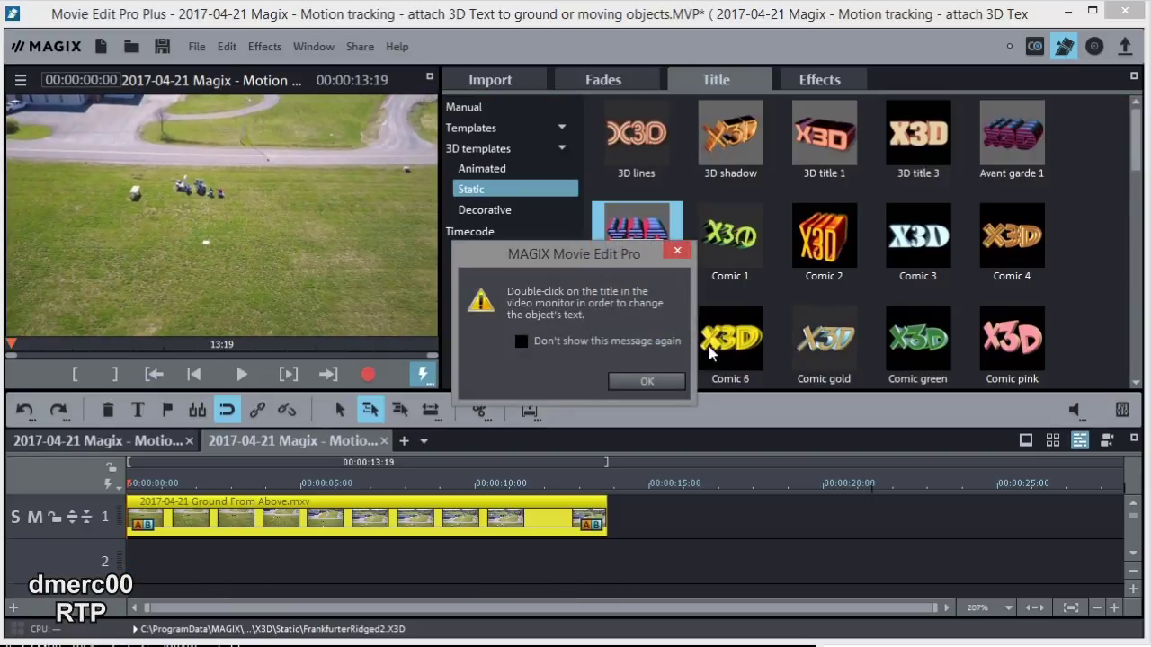
{"action": "left_click", "coordinate": [651, 381]}
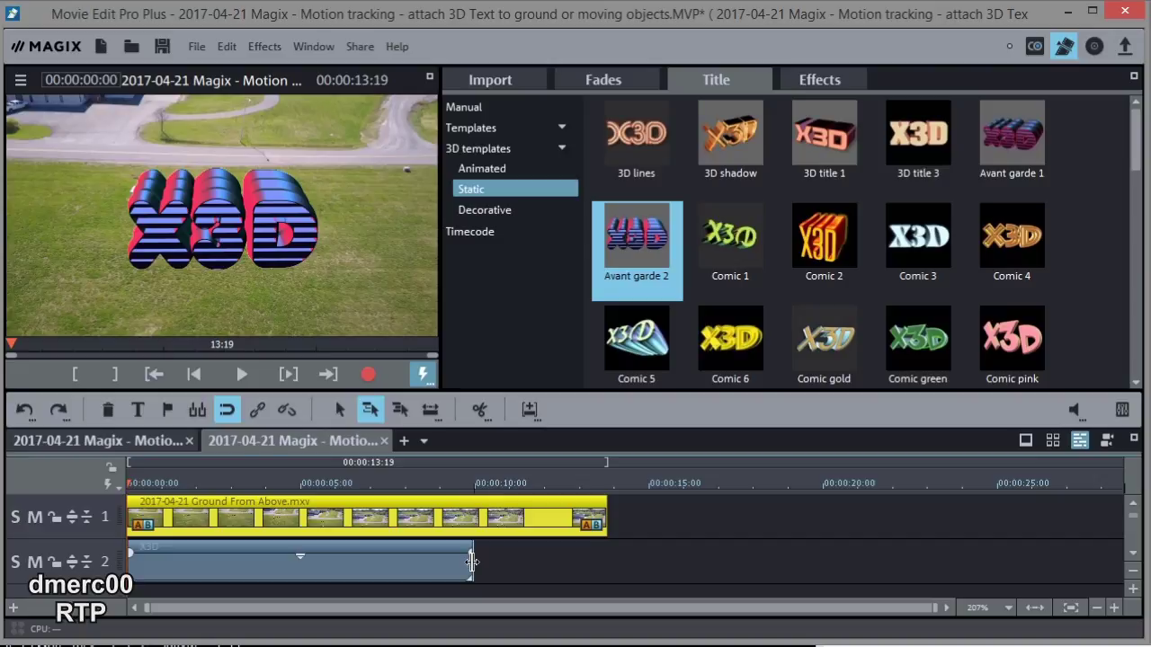
Step: Trim the X3D title so it ends with the drone clip
{"action": "left_click", "coordinate": [485, 554]}
{"action": "left_click_drag", "start_coordinate": [484, 566], "coordinate": [606, 566]}
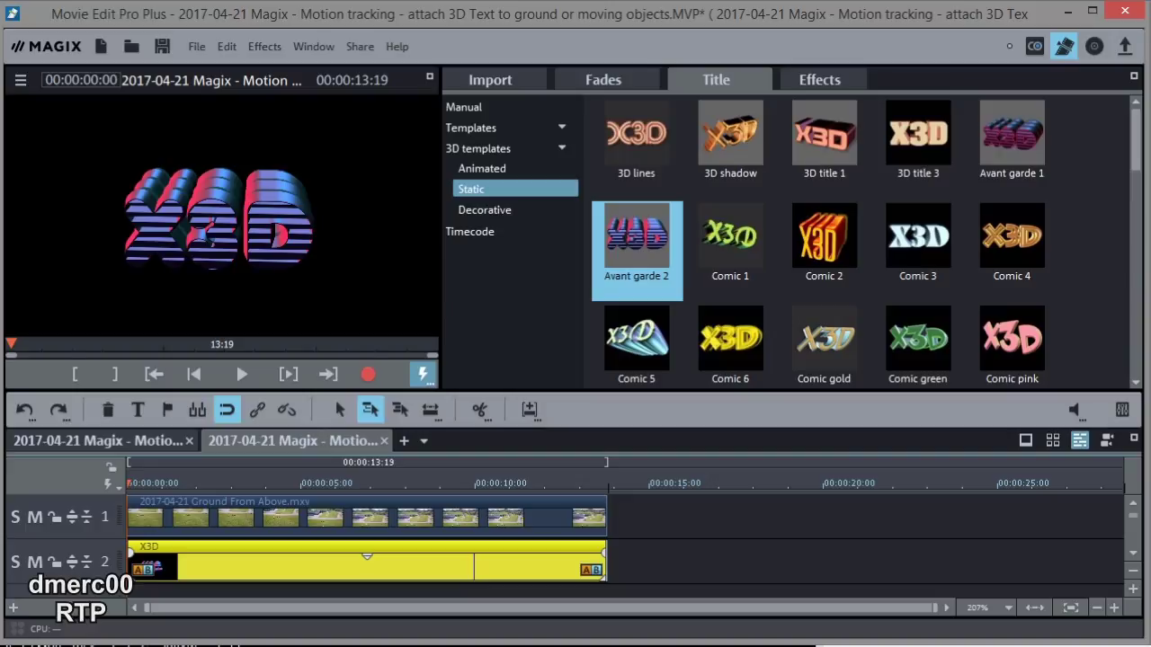
{"action": "left_click_drag", "start_coordinate": [606, 566], "coordinate": [608, 566]}
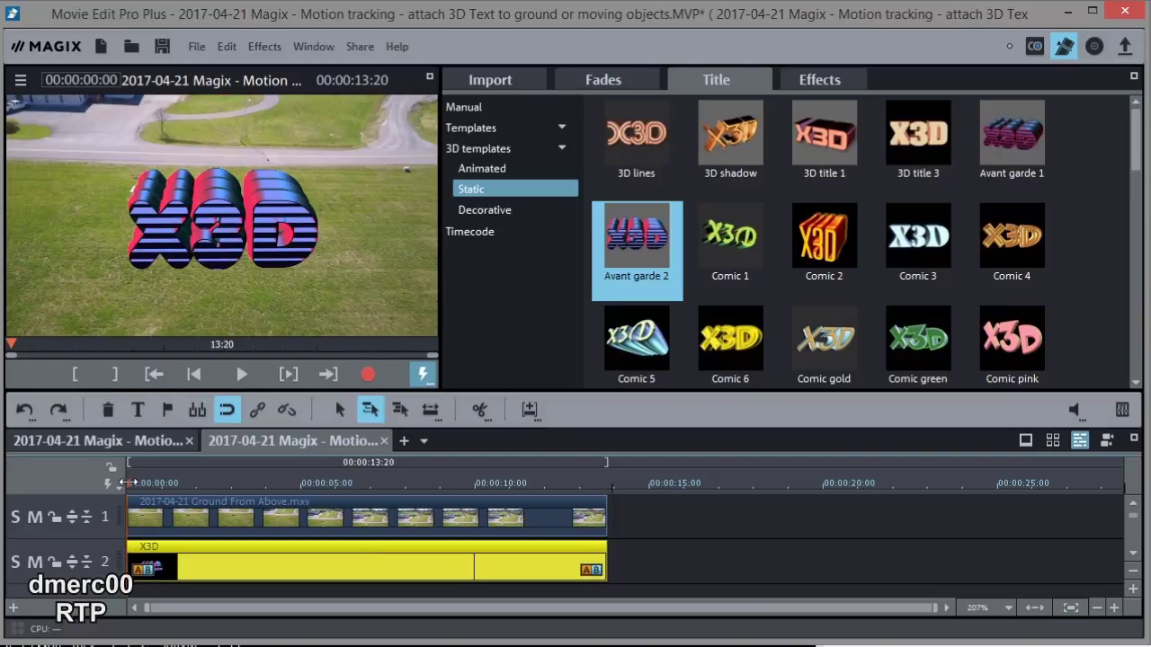
{"action": "left_click_drag", "start_coordinate": [126, 483], "coordinate": [126, 520]}
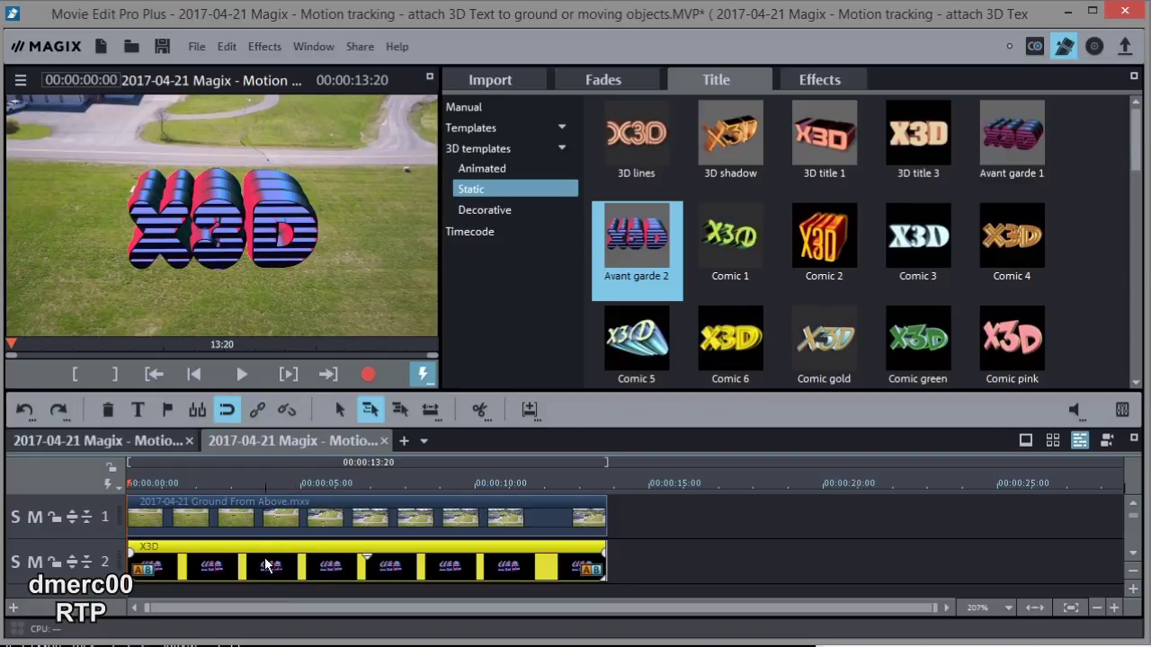
Step: Attach the X3D title to a picture position in the video, continuing past both notices
{"action": "right_click", "coordinate": [263, 550]}
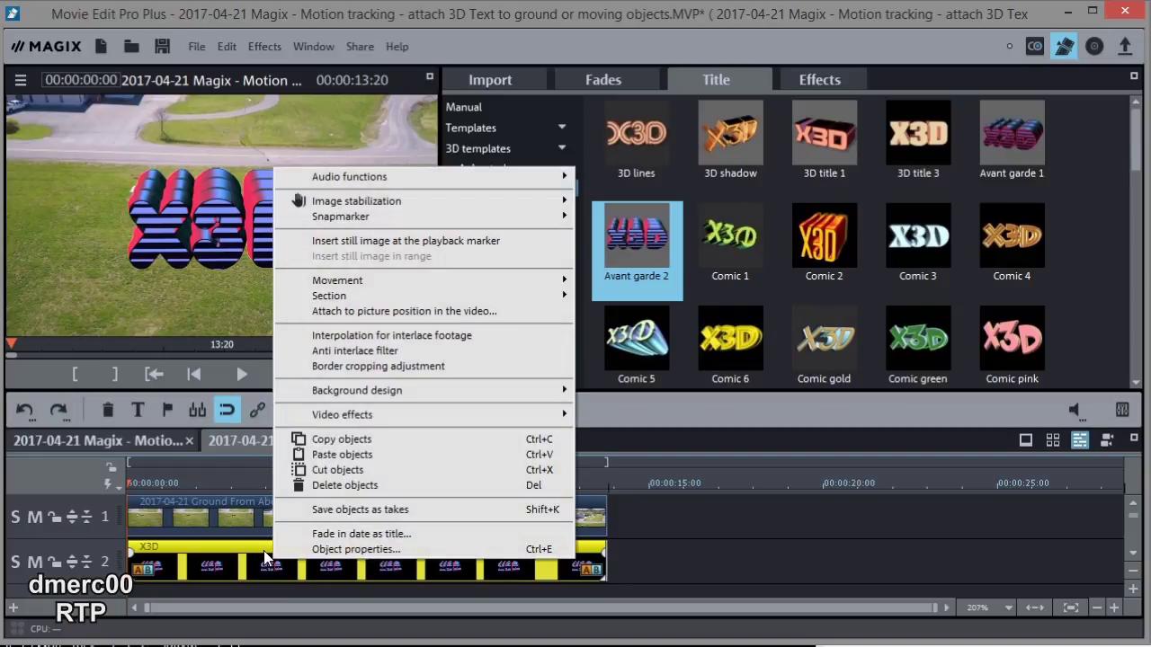
{"action": "left_click", "coordinate": [375, 311]}
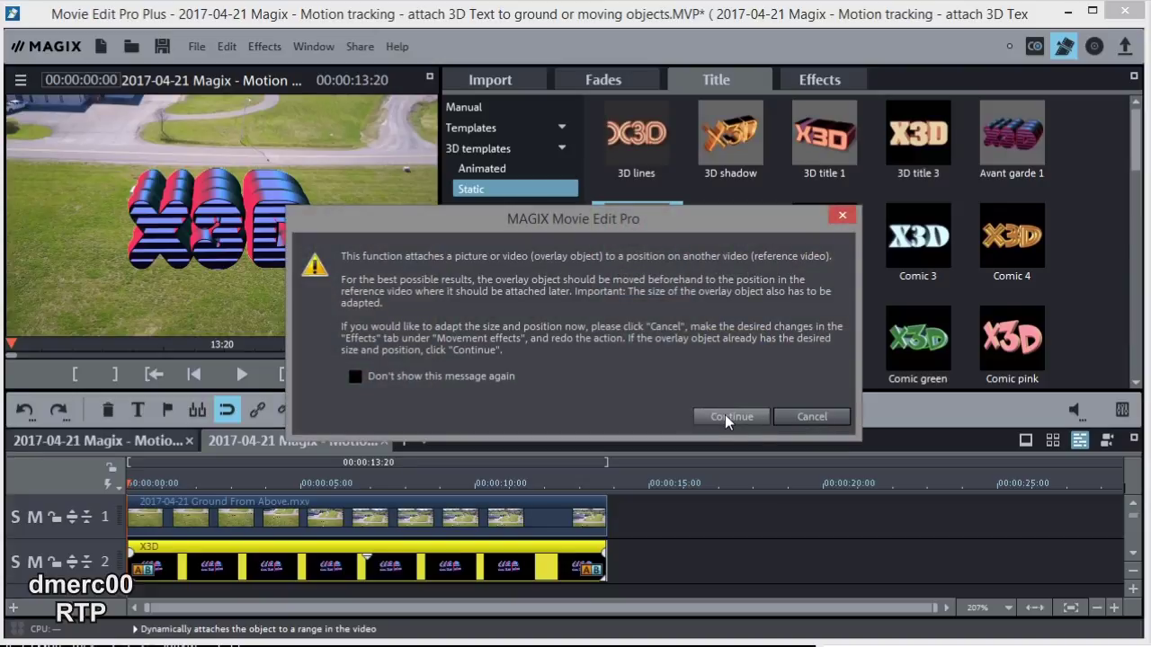
{"action": "left_click", "coordinate": [725, 415]}
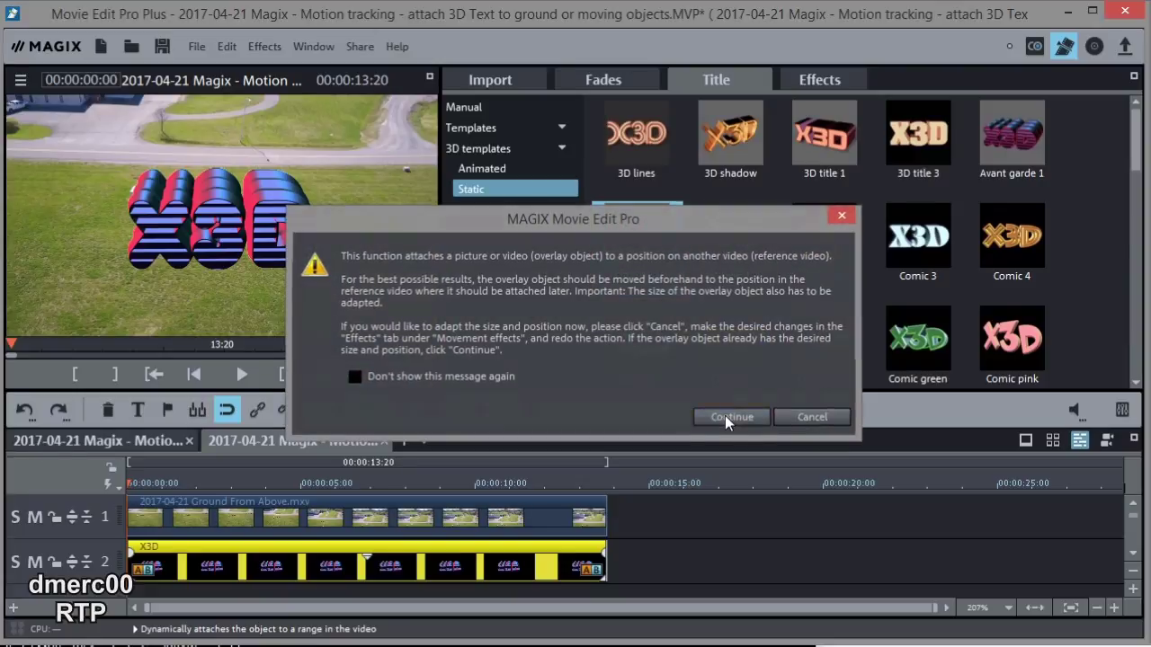
{"action": "left_click", "coordinate": [650, 399]}
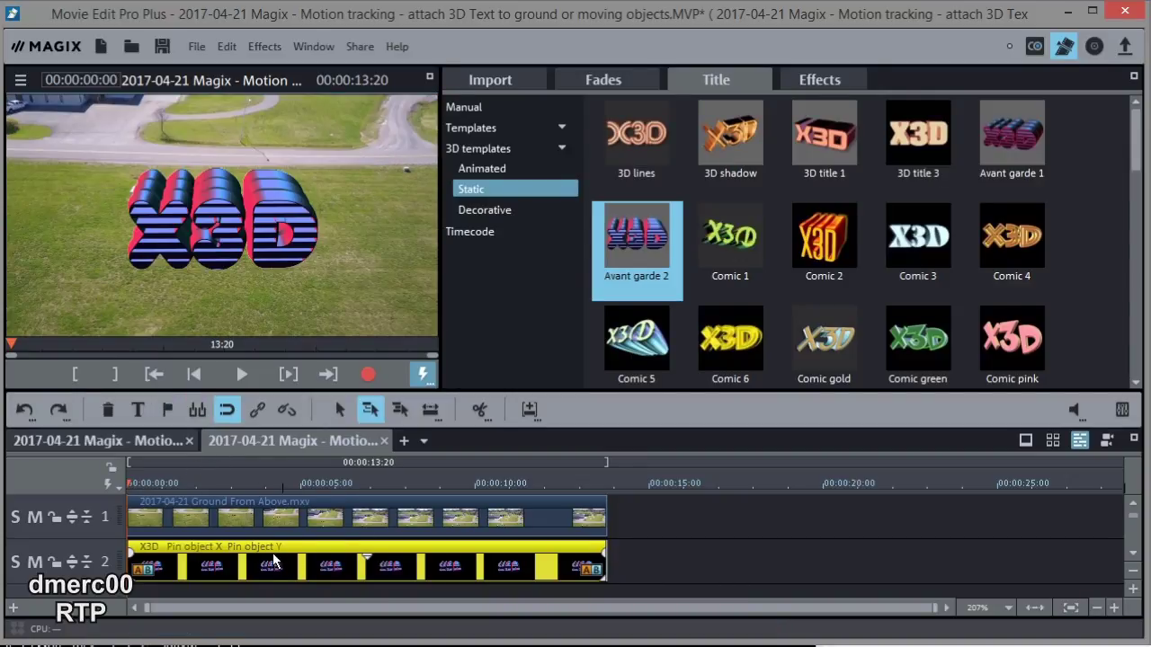
Step: Re-attach the title to a picture position, marking a tracking area near the upper-left road
{"action": "right_click", "coordinate": [240, 555]}
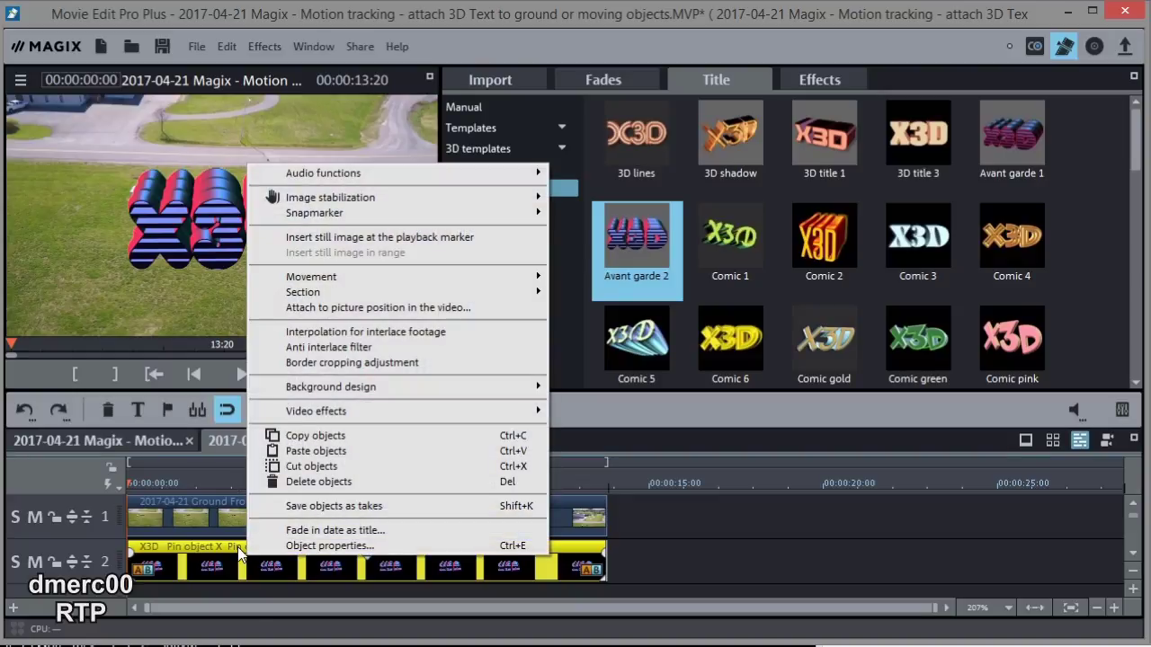
{"action": "left_click", "coordinate": [334, 309]}
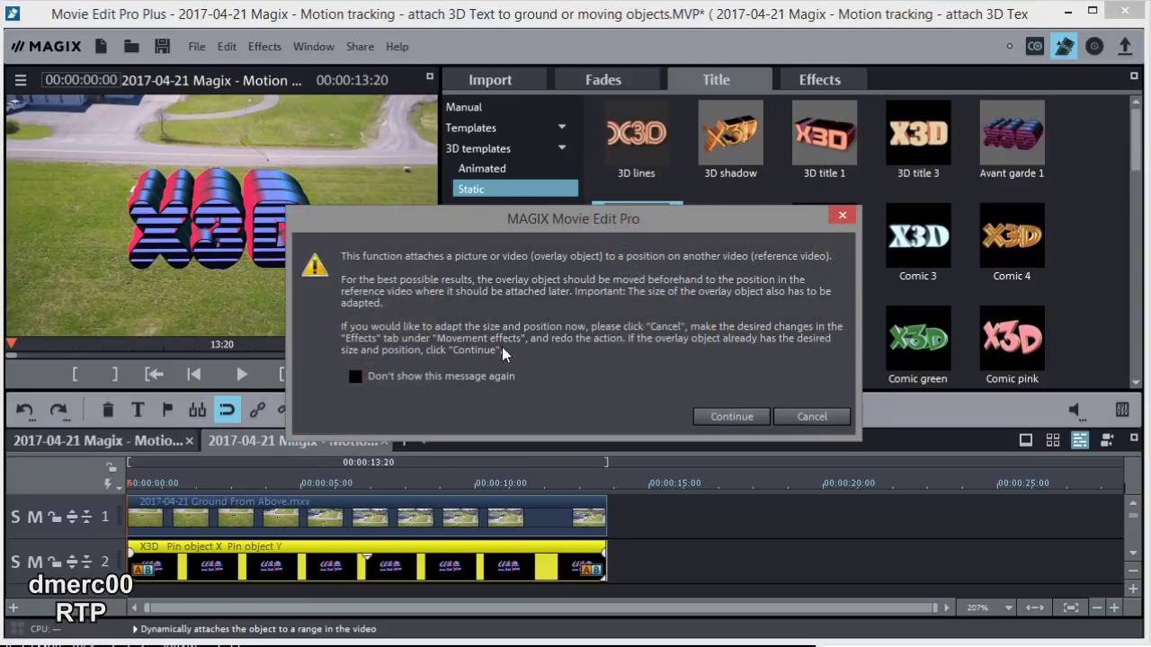
{"action": "left_click", "coordinate": [710, 416]}
{"action": "left_click", "coordinate": [667, 402]}
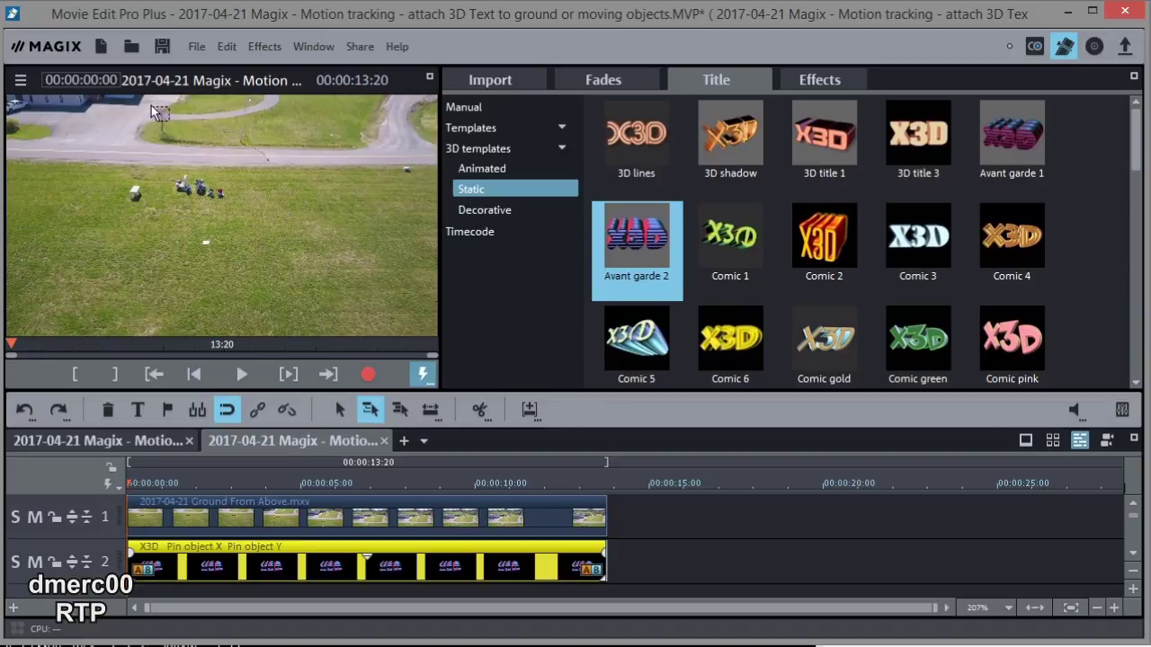
{"action": "left_click_drag", "start_coordinate": [151, 105], "coordinate": [172, 126]}
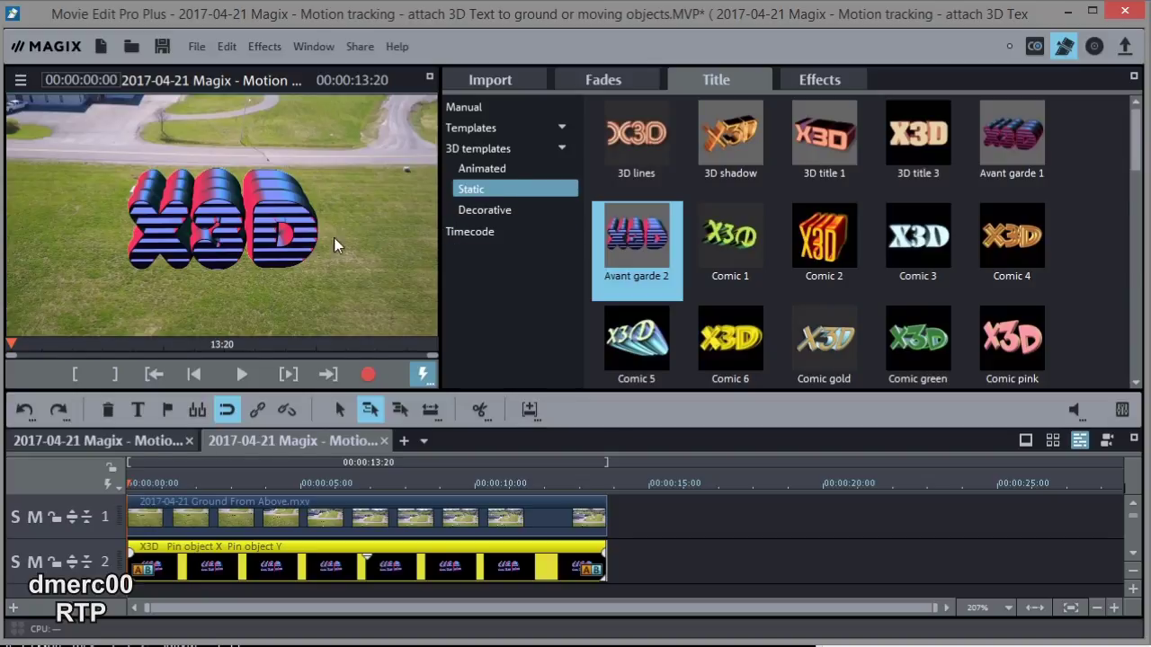
Step: Replace the 3D title text X3D with MAVIC in the preview
{"action": "double_click", "coordinate": [228, 219]}
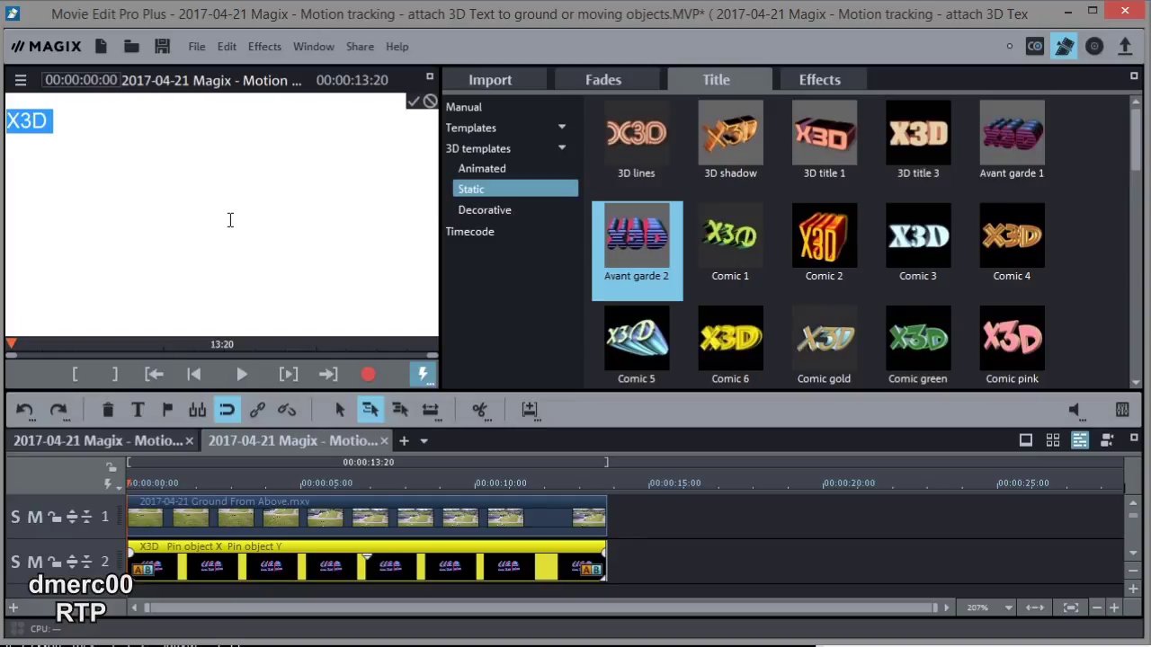
{"action": "type", "text": "M"}
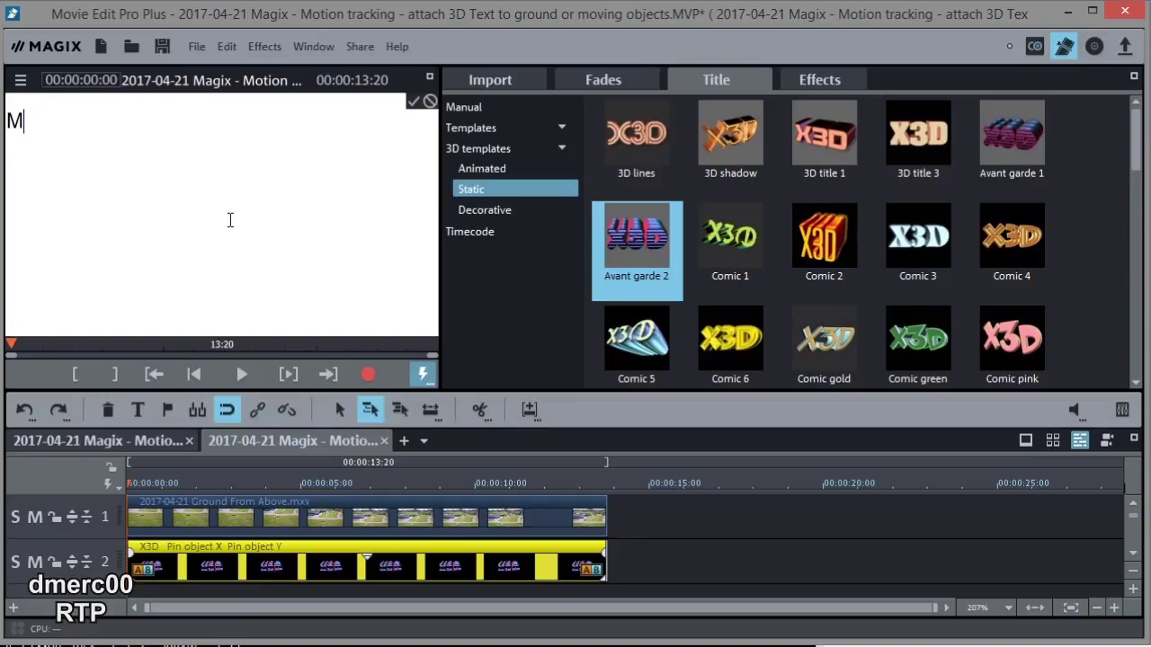
{"action": "type", "text": "AVIC"}
{"action": "left_click", "coordinate": [413, 102]}
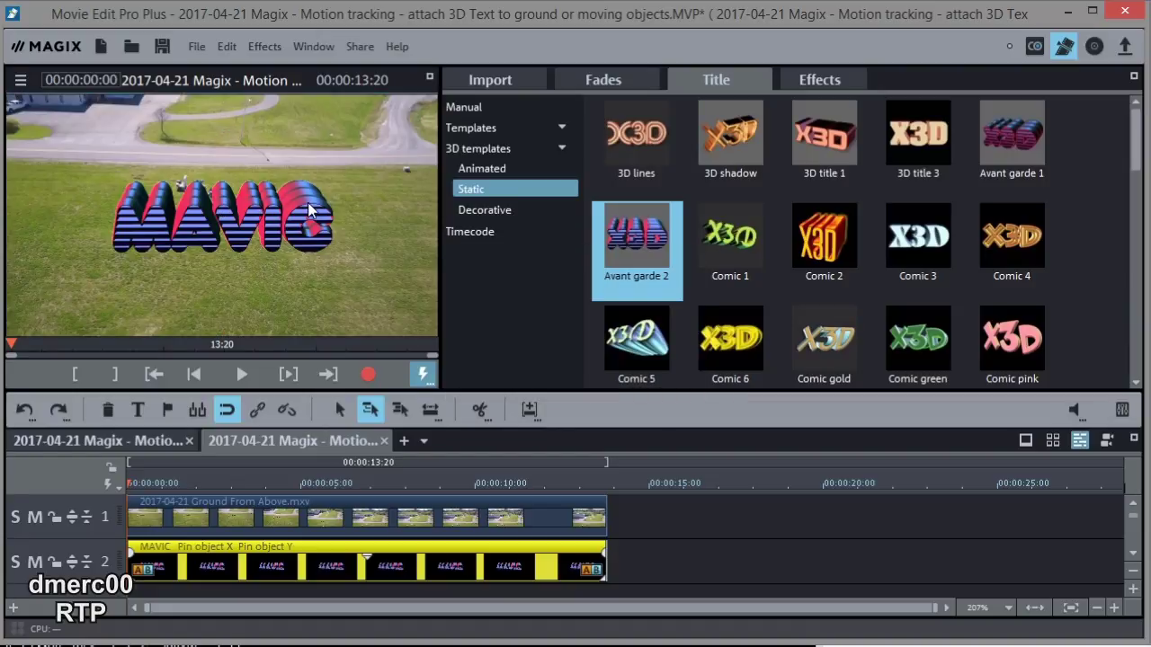
Step: Apply Size/Position to resize the MAVIC title to 1064x599 and move it up-right
{"action": "left_click", "coordinate": [821, 77]}
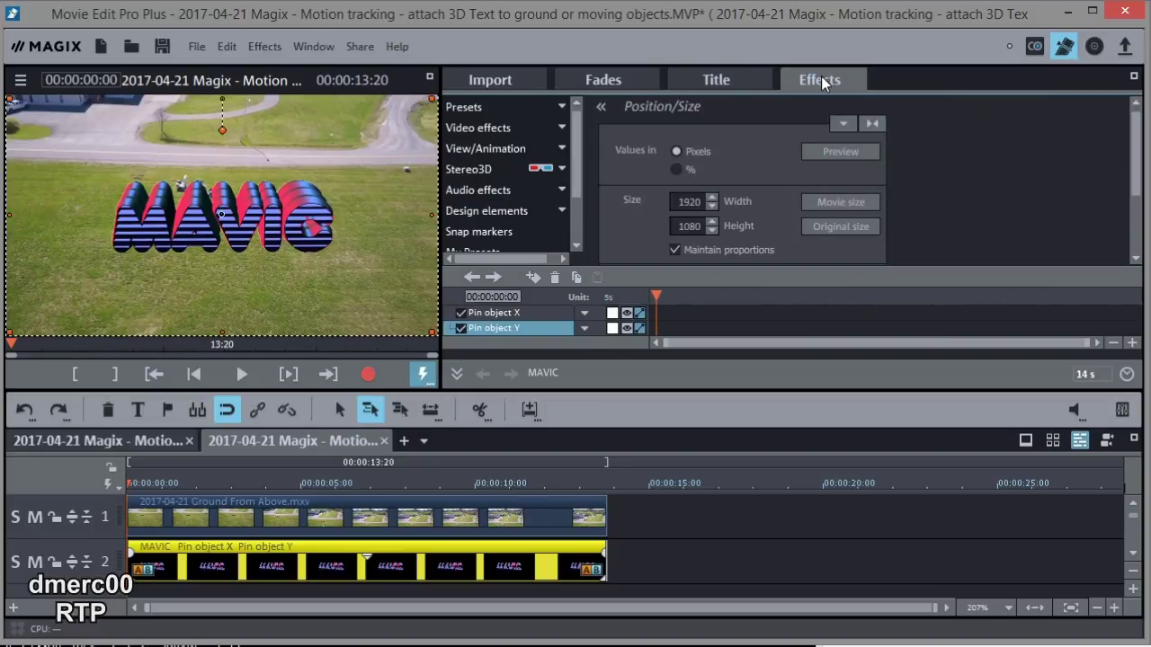
{"action": "left_click", "coordinate": [501, 149]}
{"action": "left_click", "coordinate": [499, 165]}
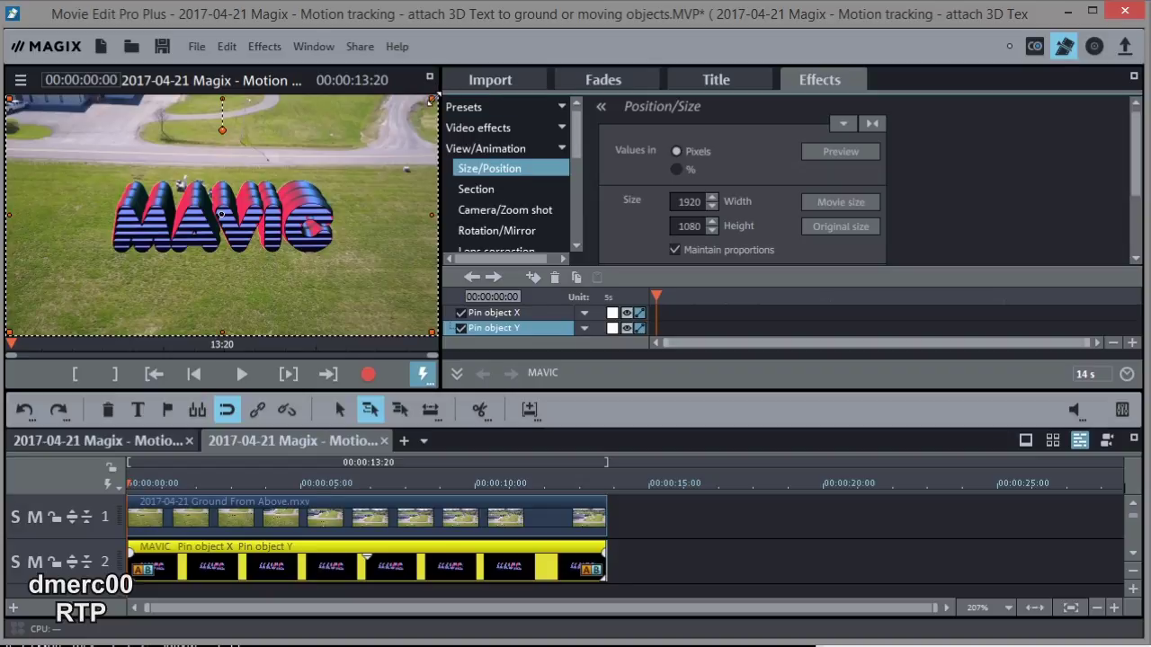
{"action": "left_click_drag", "start_coordinate": [433, 99], "coordinate": [214, 219]}
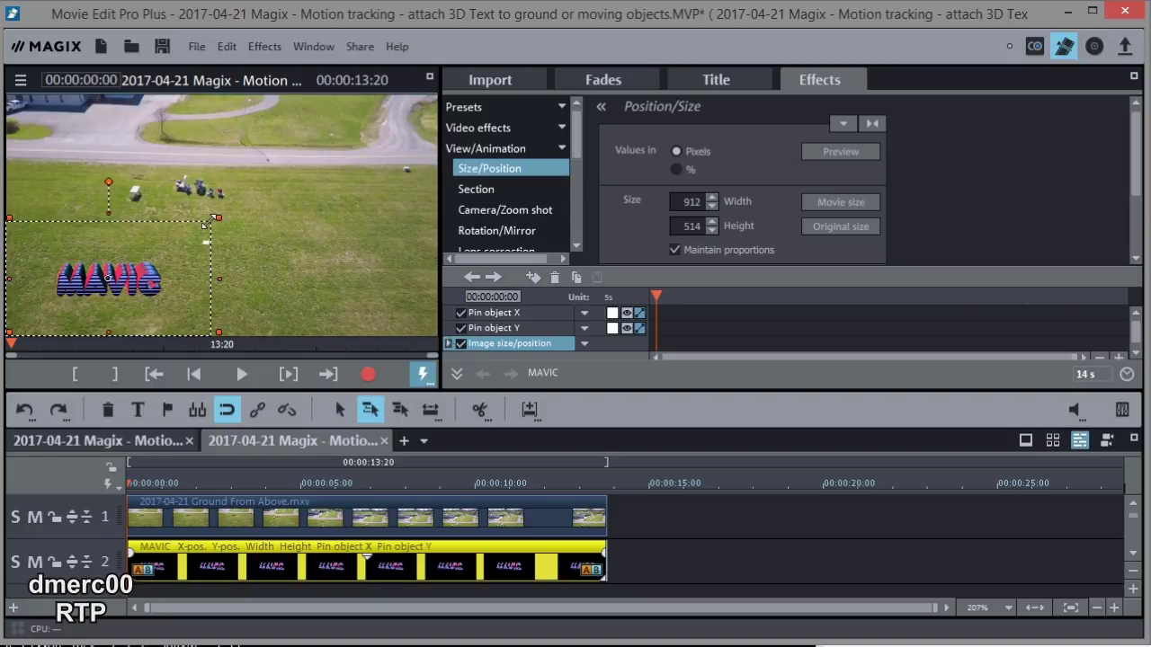
{"action": "left_click_drag", "start_coordinate": [218, 217], "coordinate": [253, 198]}
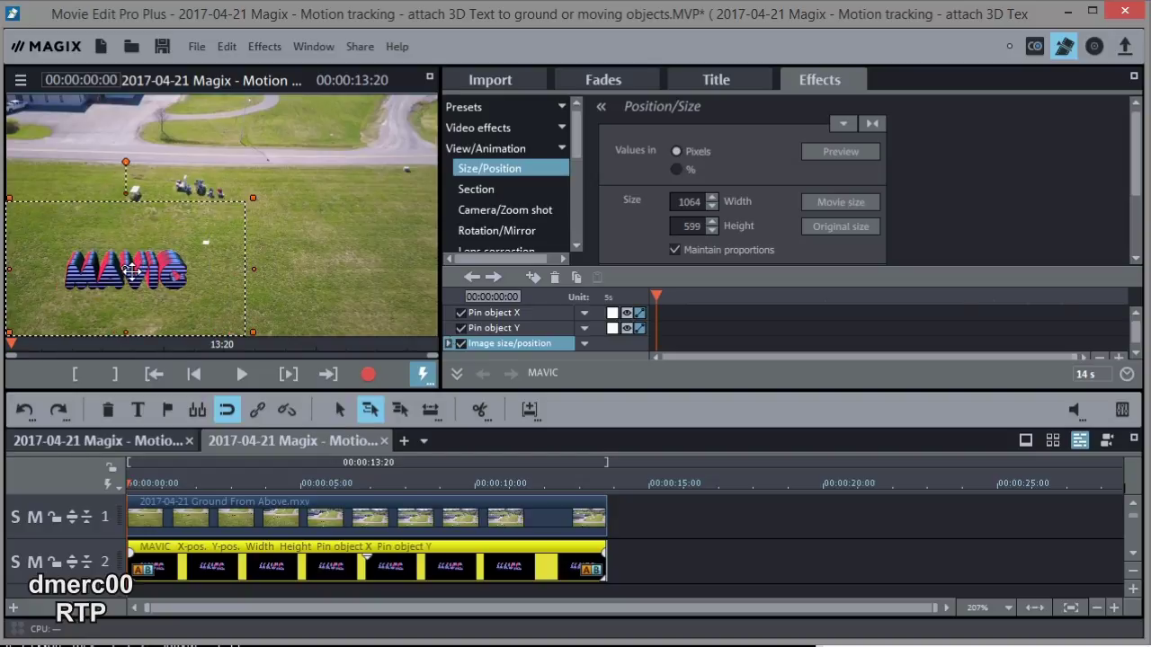
{"action": "left_click_drag", "start_coordinate": [139, 271], "coordinate": [315, 182]}
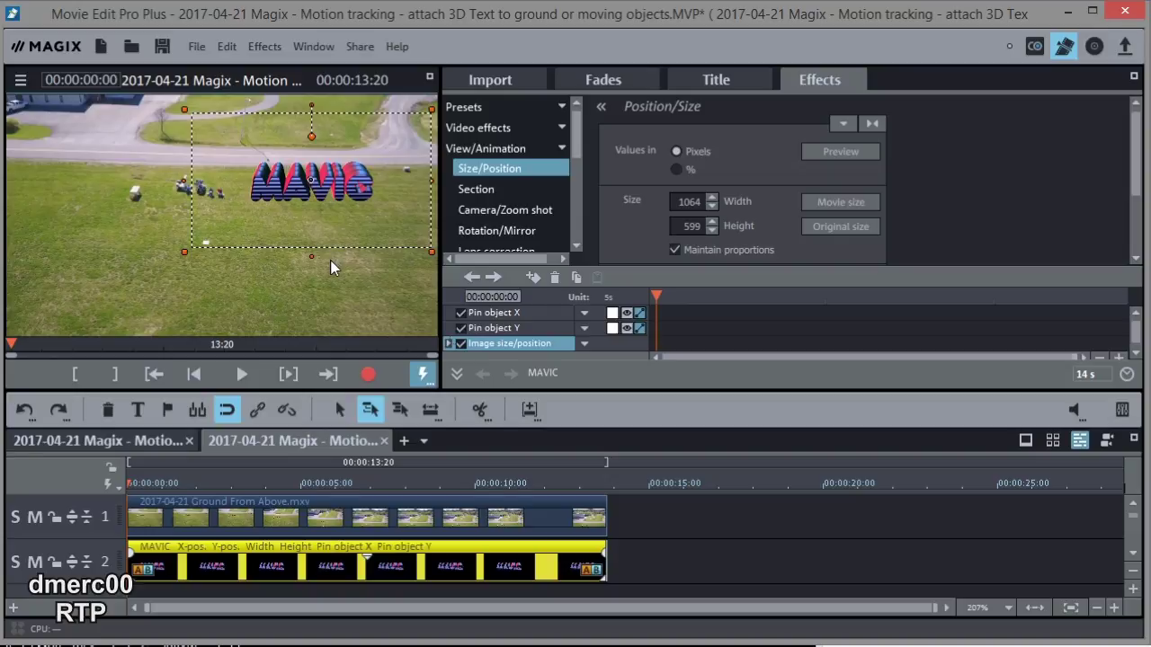
{"action": "left_click", "coordinate": [241, 373]}
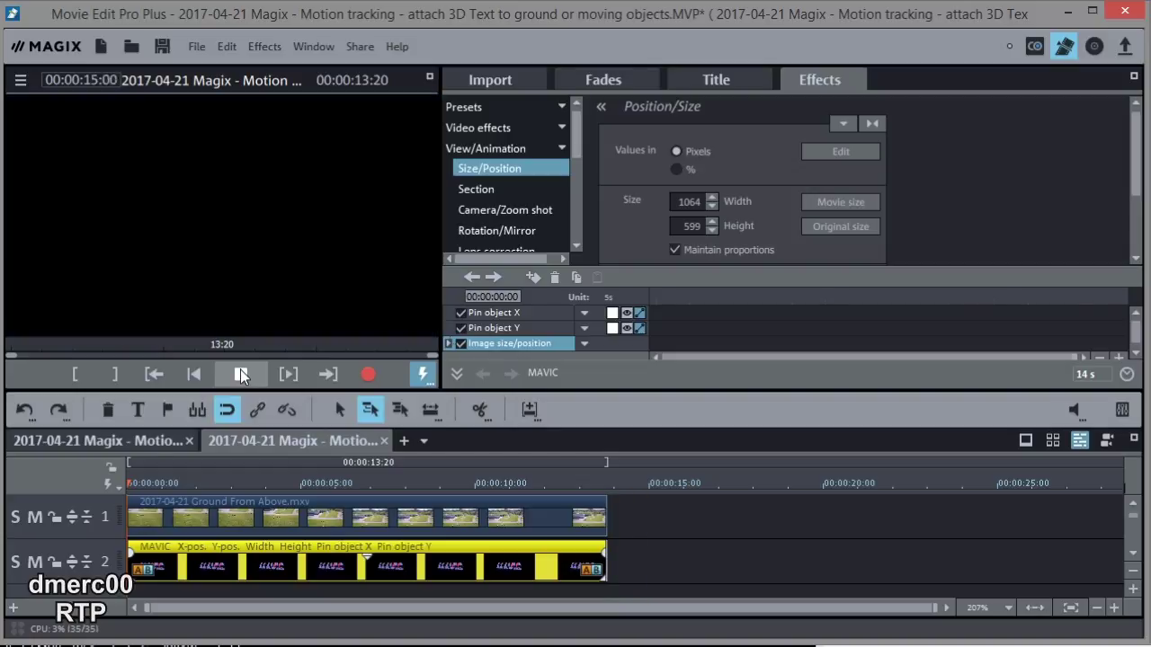
{"action": "left_click", "coordinate": [240, 370]}
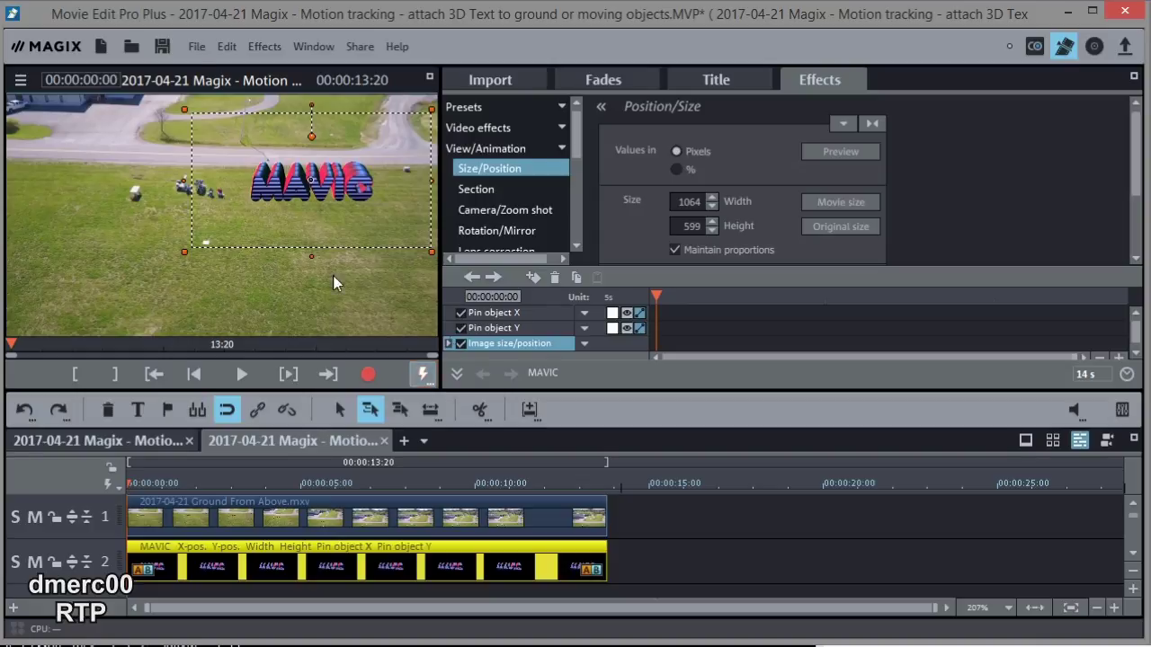
Step: Choose MAGIX video export with a 1280x720 resolution
{"action": "left_click", "coordinate": [194, 46]}
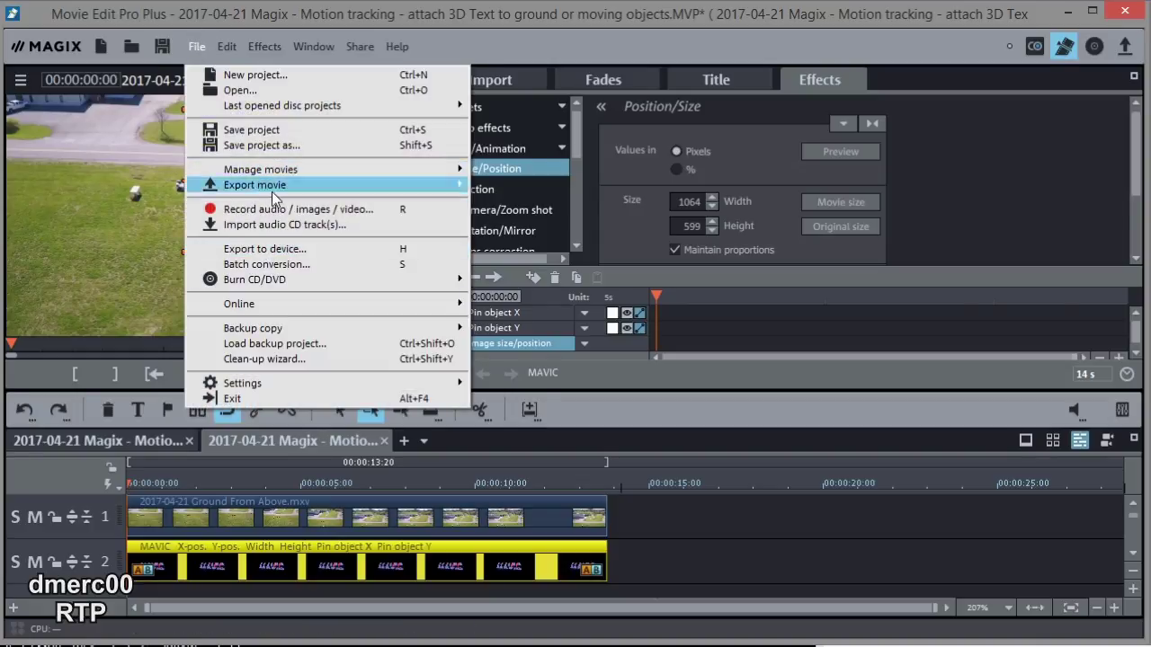
{"action": "mouse_move", "coordinate": [276, 189]}
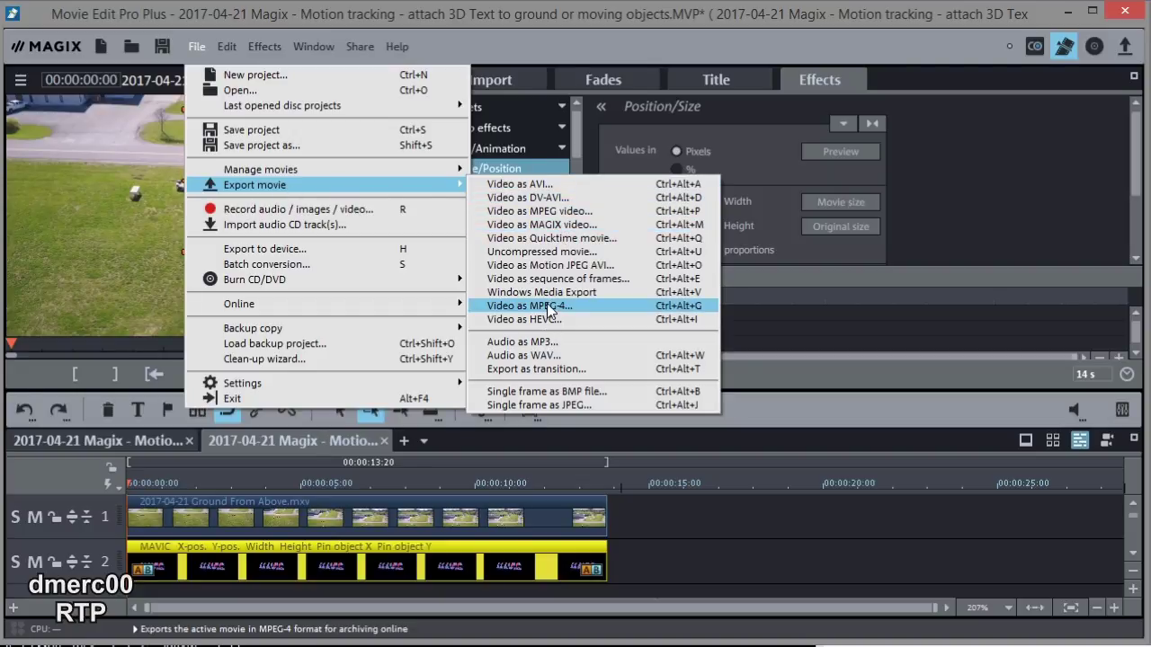
{"action": "left_click", "coordinate": [547, 224]}
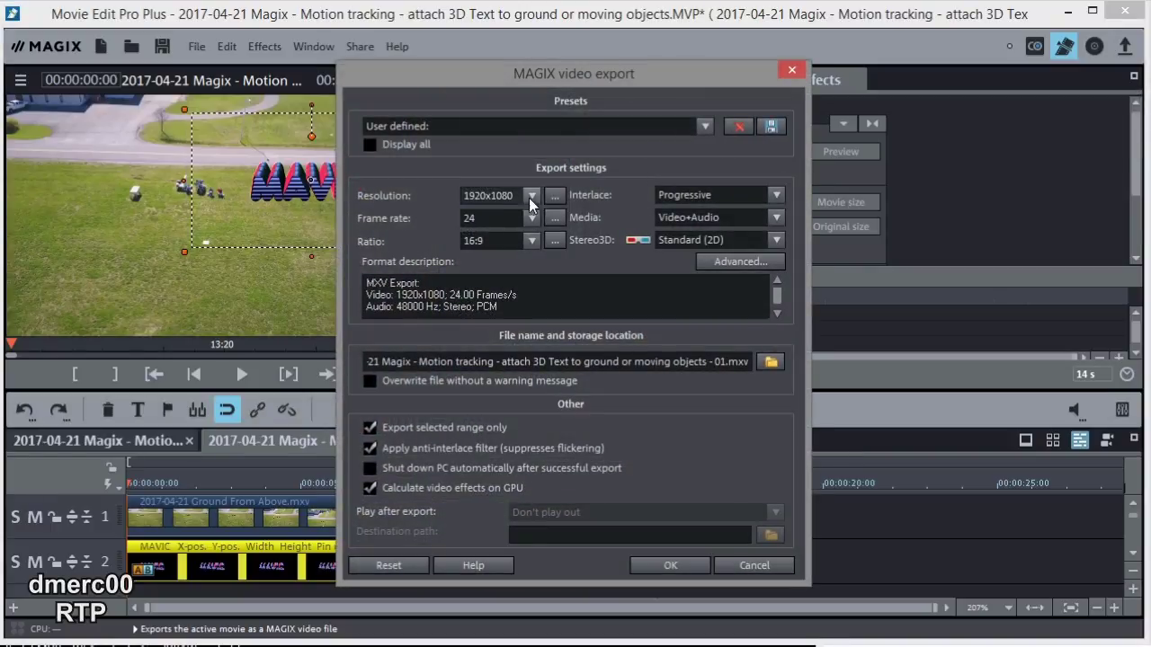
{"action": "left_click", "coordinate": [531, 196]}
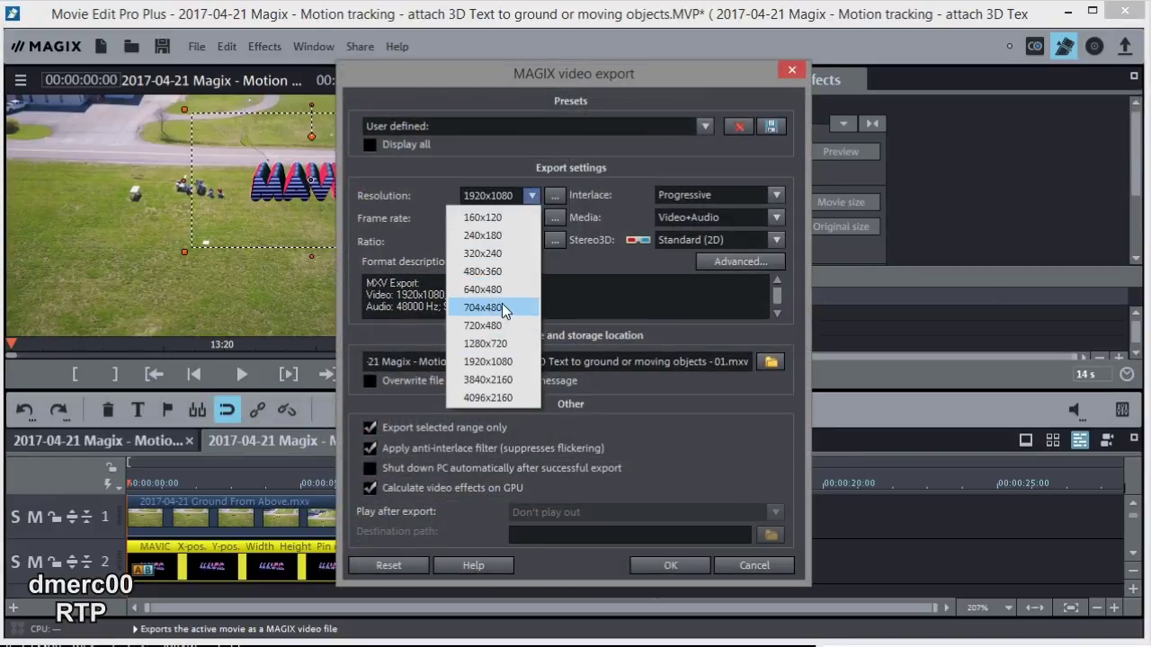
{"action": "left_click", "coordinate": [501, 344]}
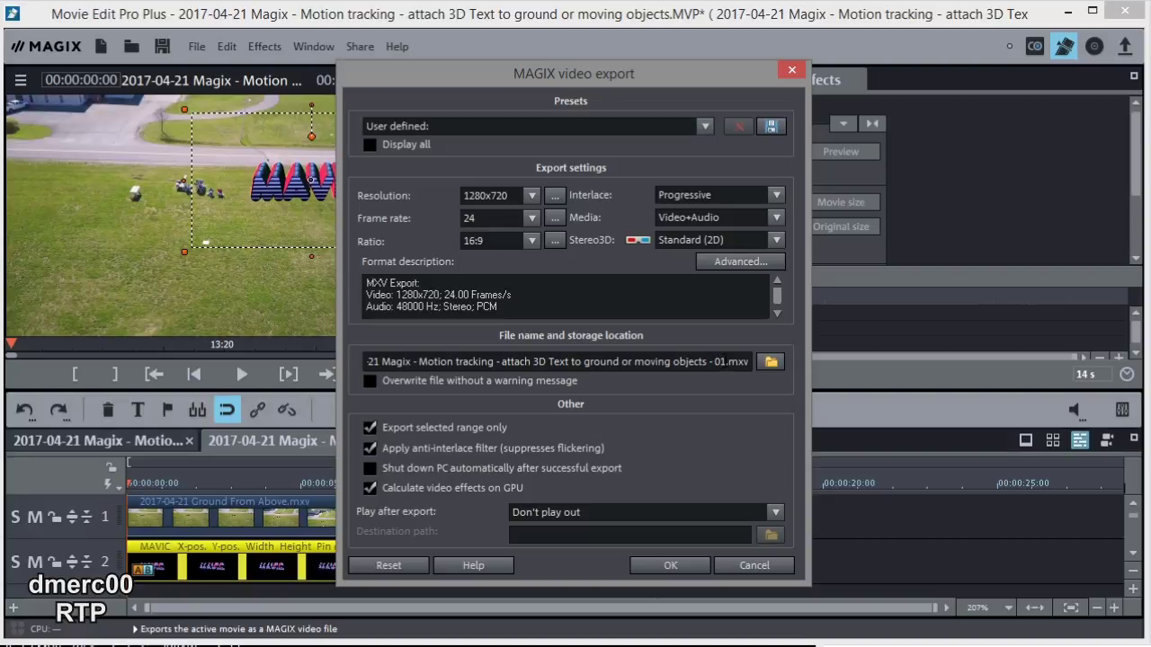
Step: Name the output P:\Movies\2017-04-21 MAVIC.mxv and start the export
{"action": "left_click_drag", "start_coordinate": [727, 361], "coordinate": [387, 357]}
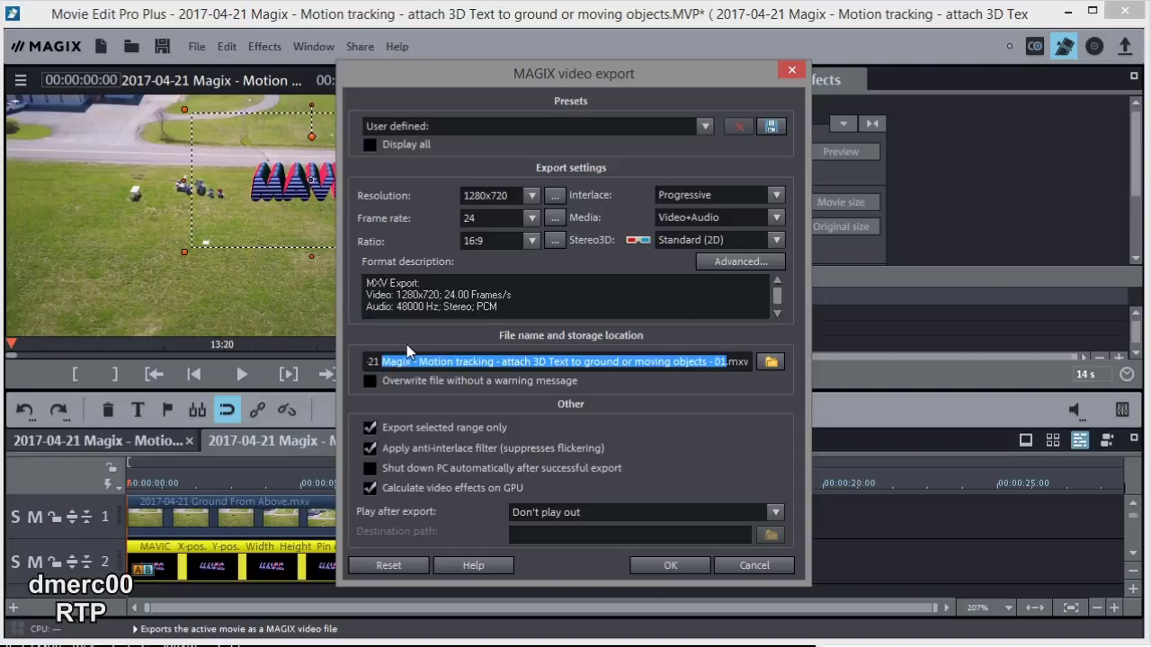
{"action": "type", "text": "MAVIC"}
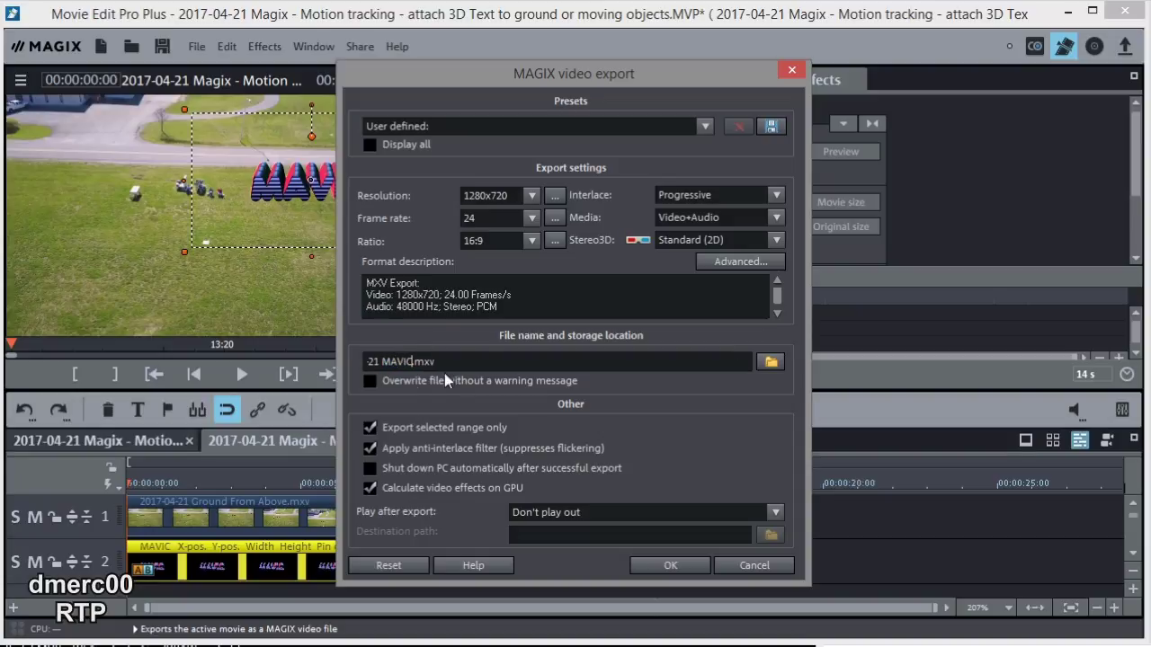
{"action": "left_click_drag", "start_coordinate": [412, 361], "coordinate": [351, 366]}
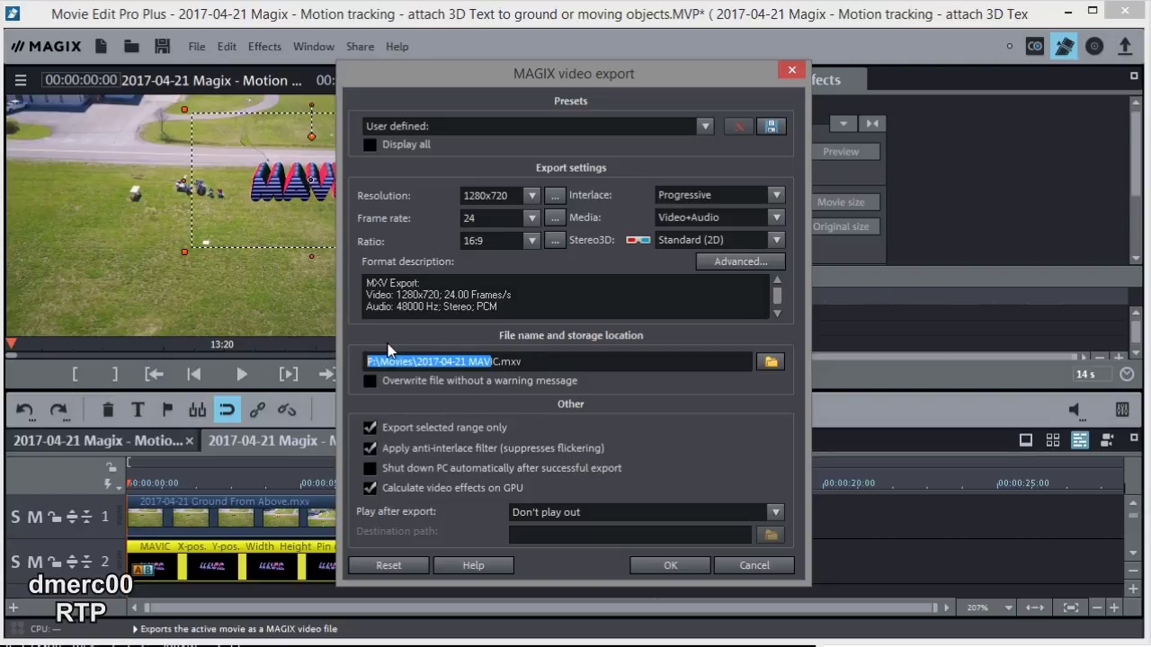
{"action": "left_click", "coordinate": [410, 359]}
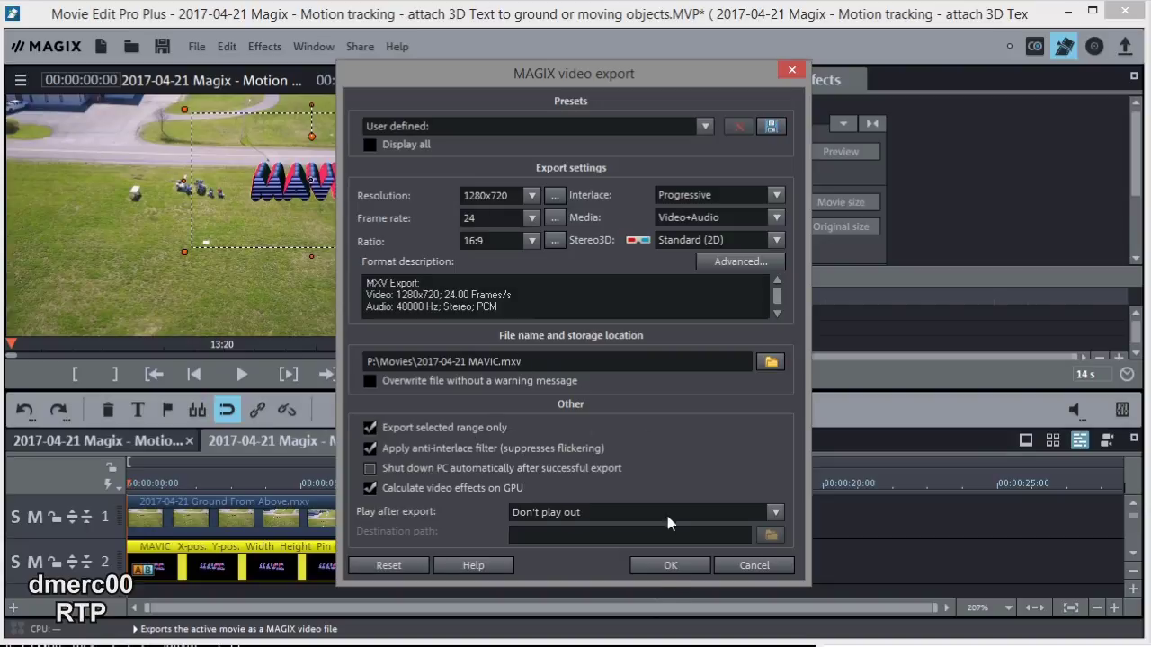
{"action": "left_click", "coordinate": [673, 565]}
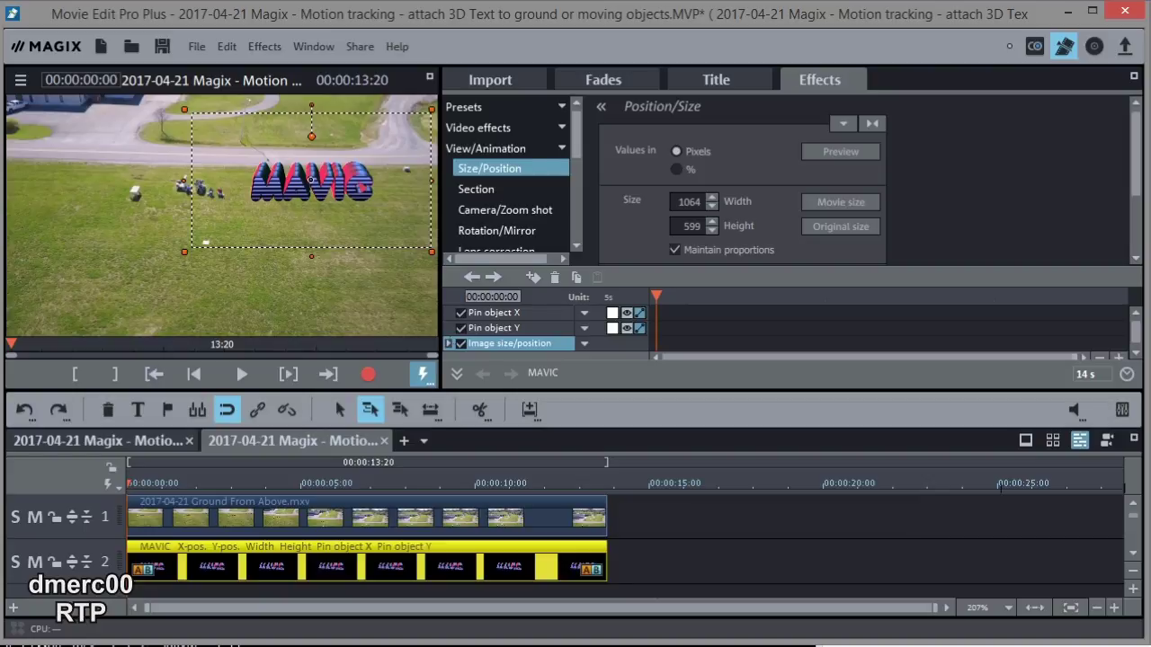
Step: Move 2017-04-21 MAVIC.mxv from P:\Movies into the project folder and close the Movies window
{"action": "key", "text": "alt+Tab"}
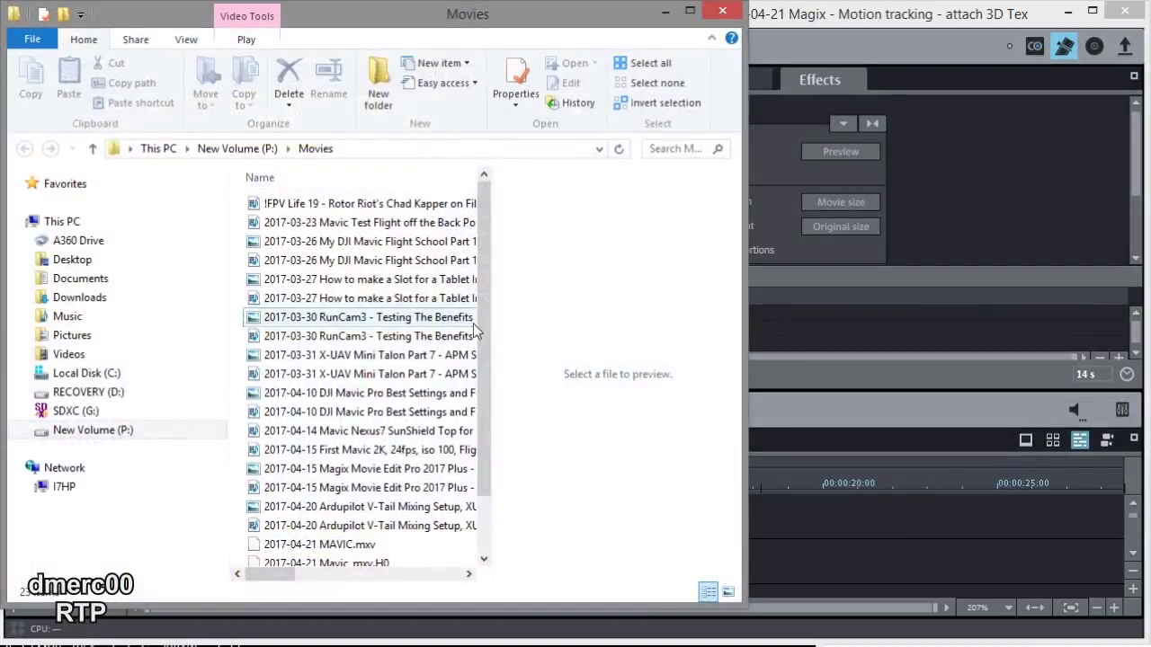
{"action": "scroll", "coordinate": [479, 310], "scroll_direction": "down", "scroll_amount": 1}
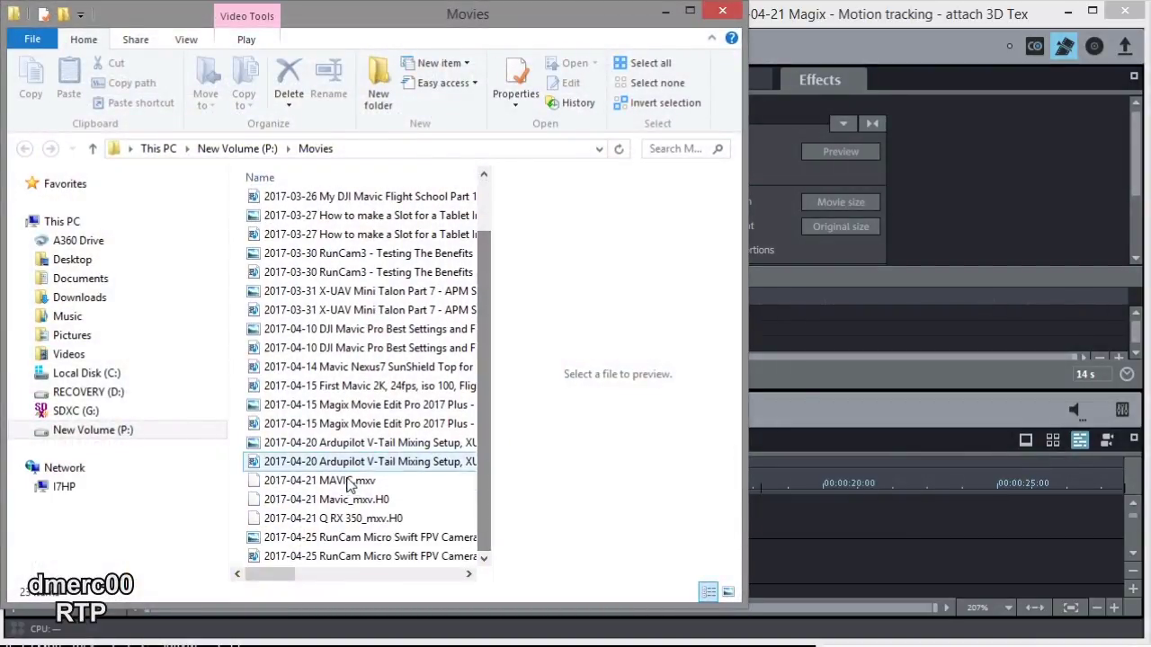
{"action": "left_click", "coordinate": [317, 484]}
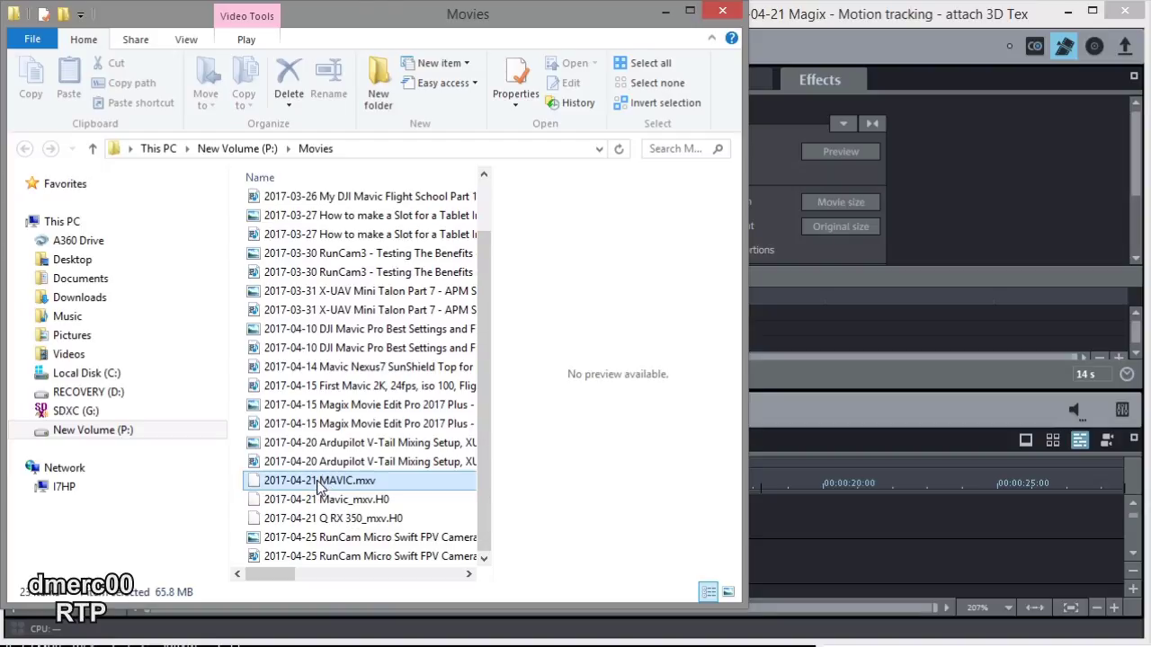
{"action": "left_click_drag", "start_coordinate": [579, 509], "coordinate": [1078, 564]}
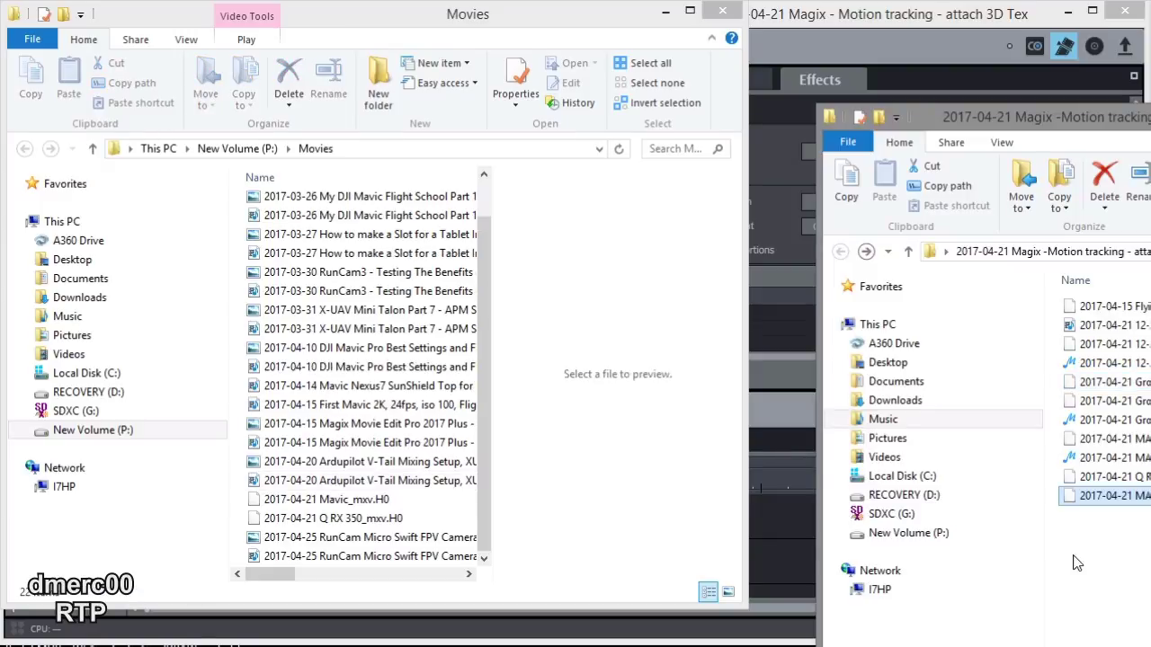
{"action": "left_click", "coordinate": [724, 10]}
{"action": "left_click_drag", "start_coordinate": [1044, 115], "coordinate": [1024, 49]}
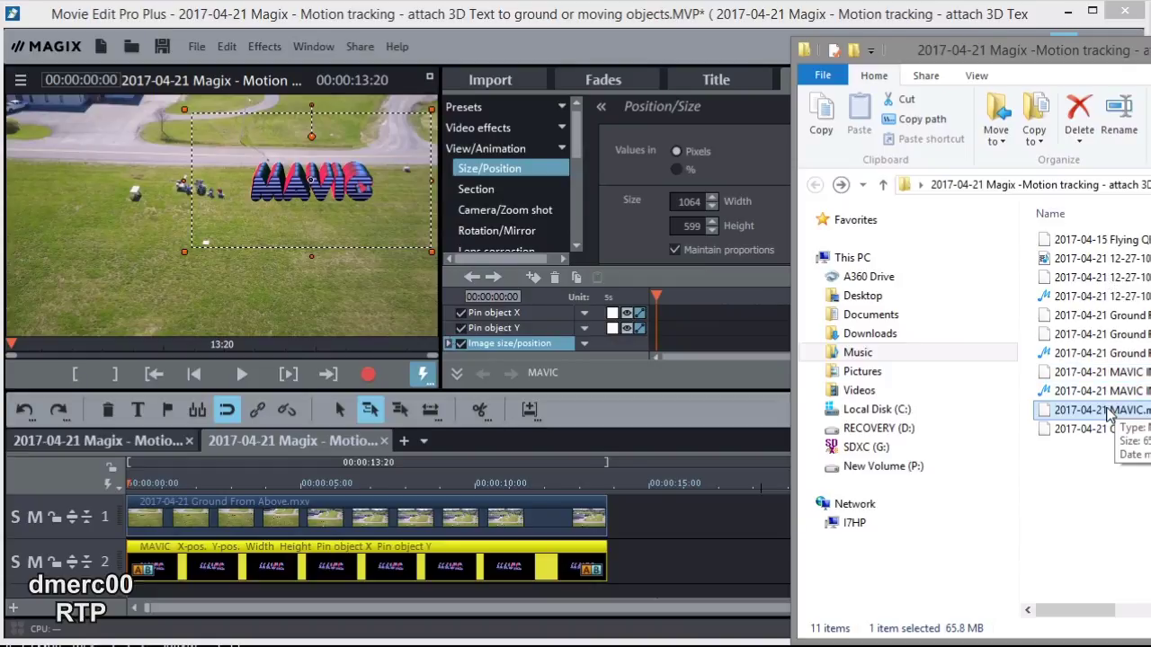
Step: Drop 2017-04-21 MAVIC.mxv after Ground From Above on track 1, keep project resolution, and play it
{"action": "left_click_drag", "start_coordinate": [1115, 418], "coordinate": [657, 513]}
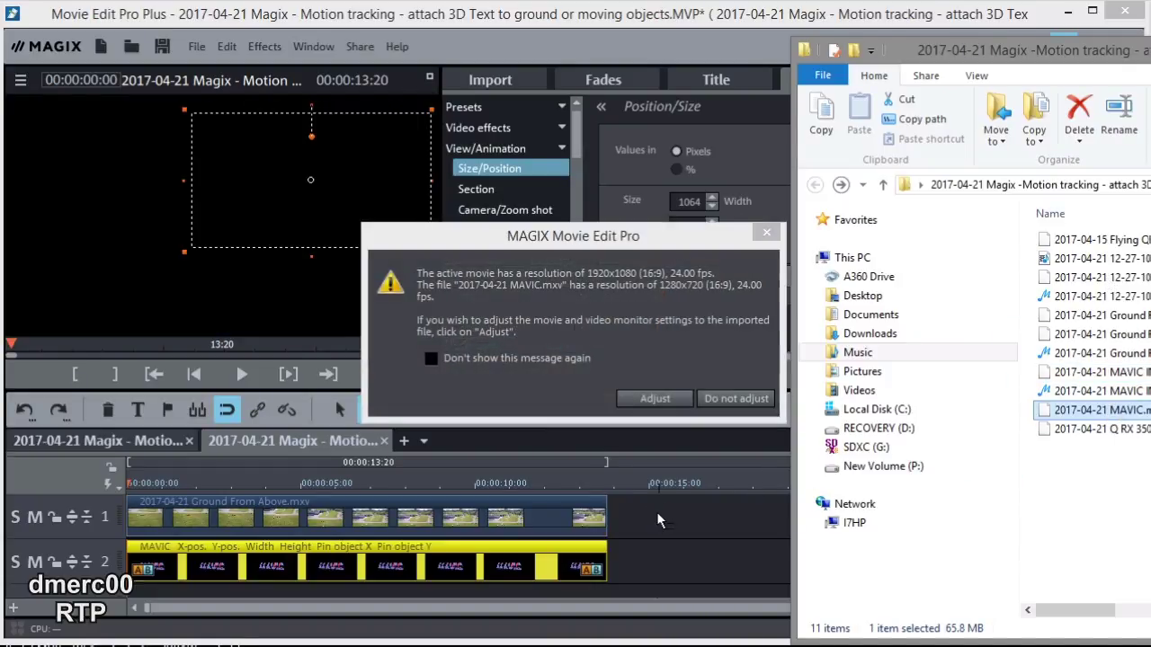
{"action": "left_click", "coordinate": [722, 397]}
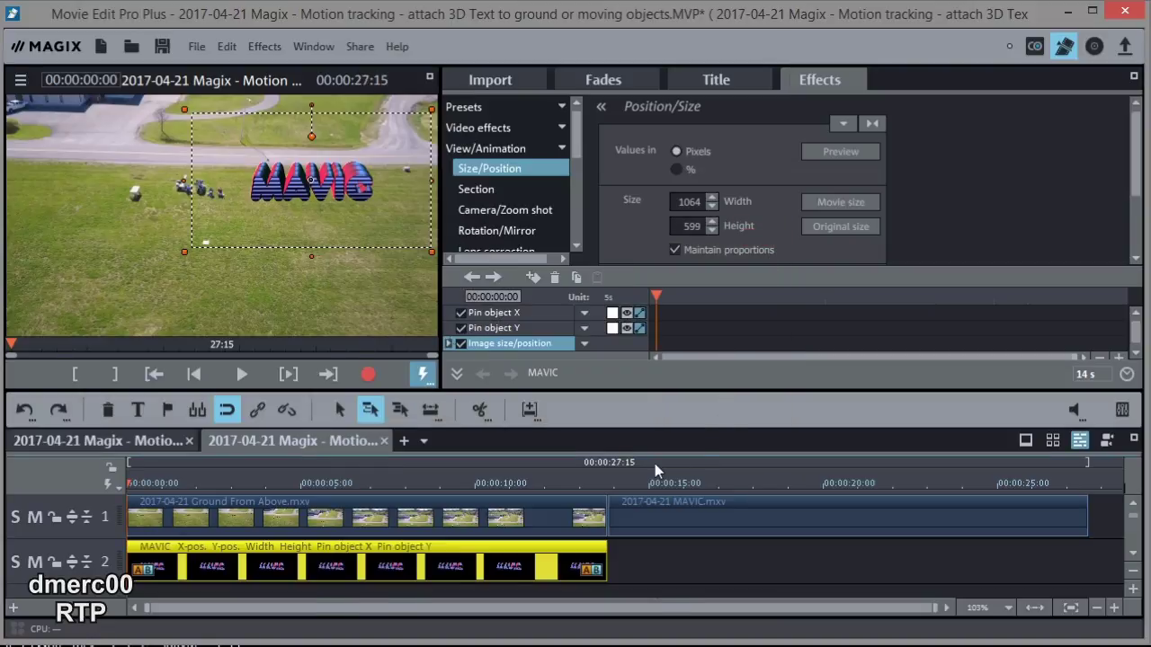
{"action": "left_click", "coordinate": [610, 484]}
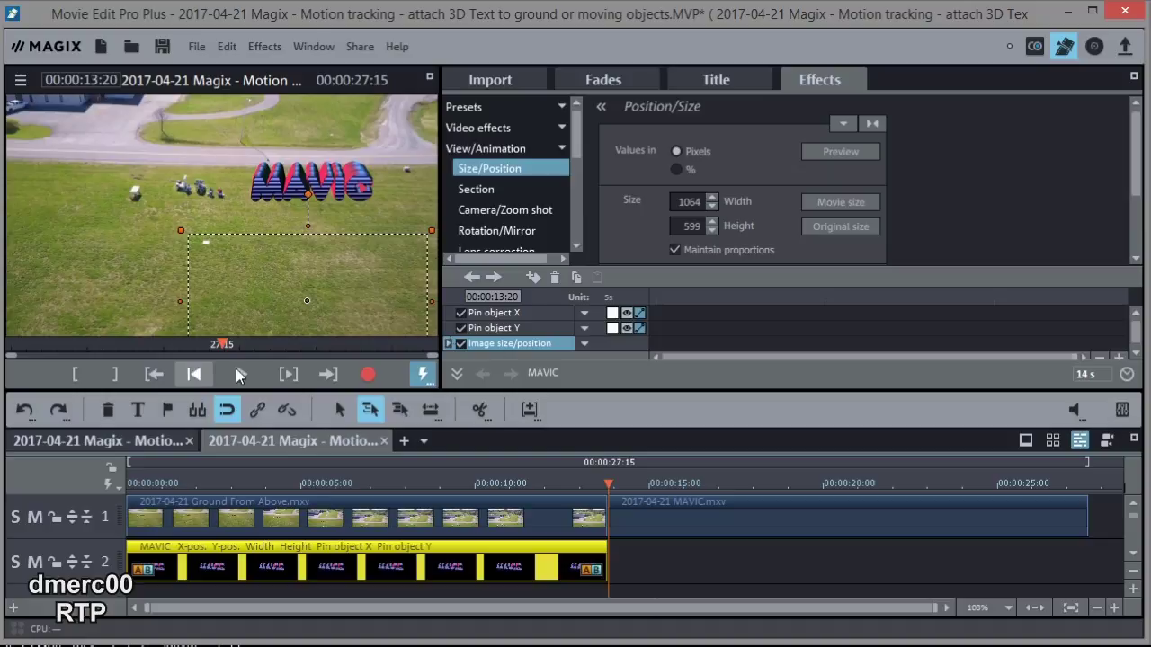
{"action": "left_click", "coordinate": [241, 372]}
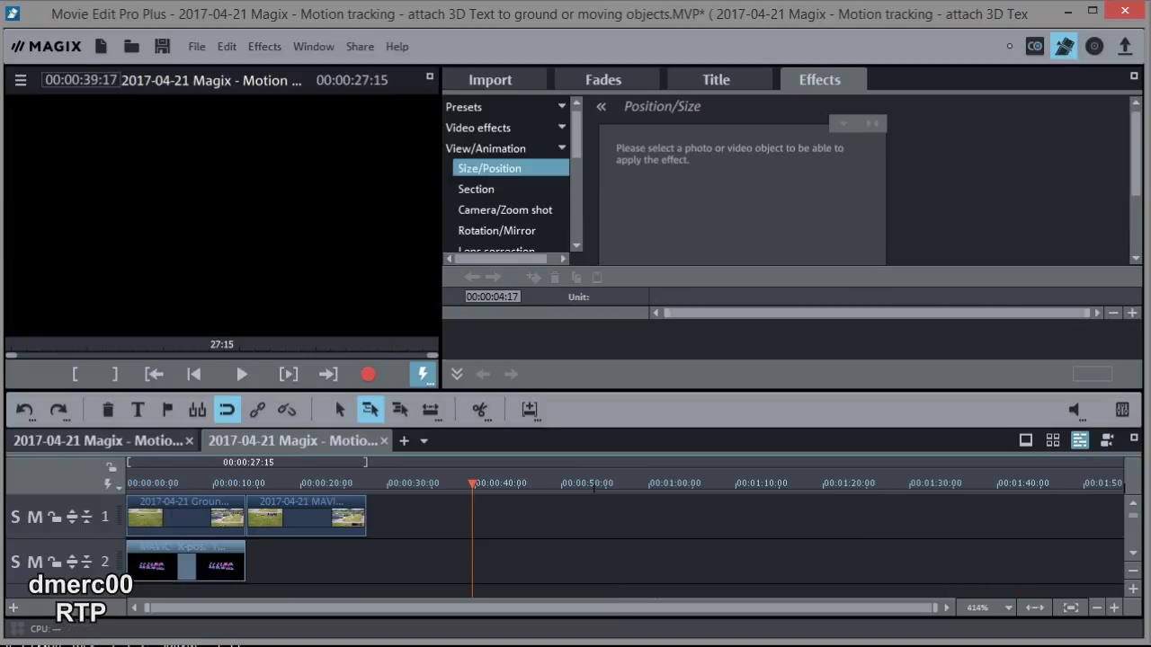
Step: Drag 2017-04-15 Flying QRX350.mxv from File Explorer onto track 1
{"action": "key", "text": "alt+Tab"}
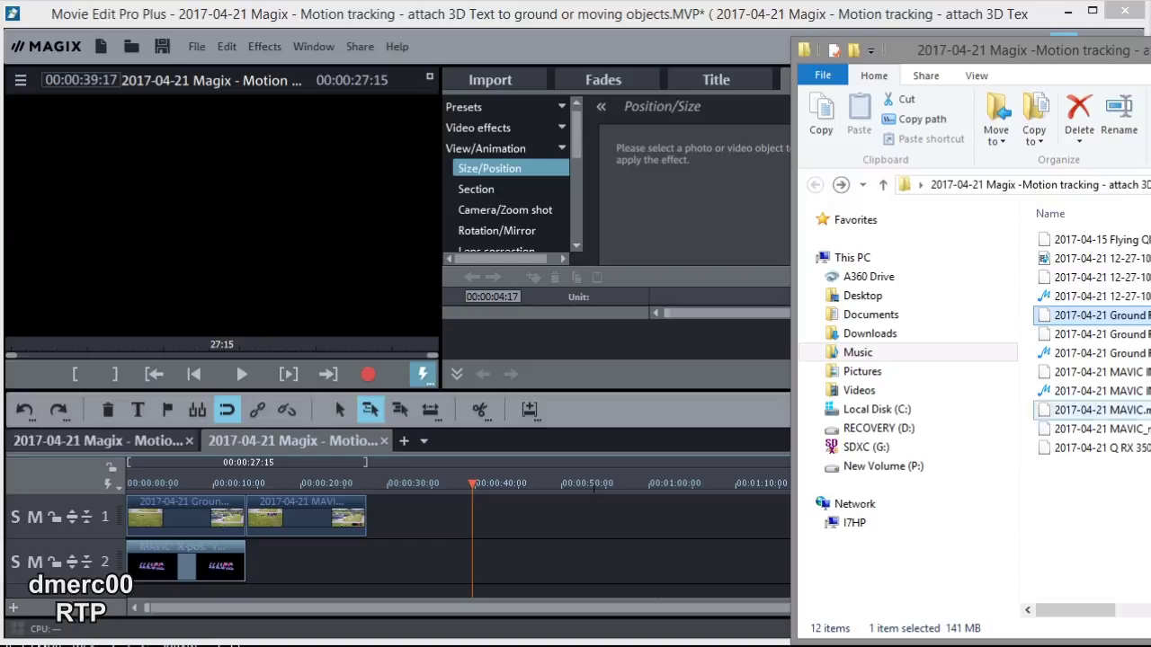
{"action": "left_click_drag", "start_coordinate": [1112, 244], "coordinate": [490, 519]}
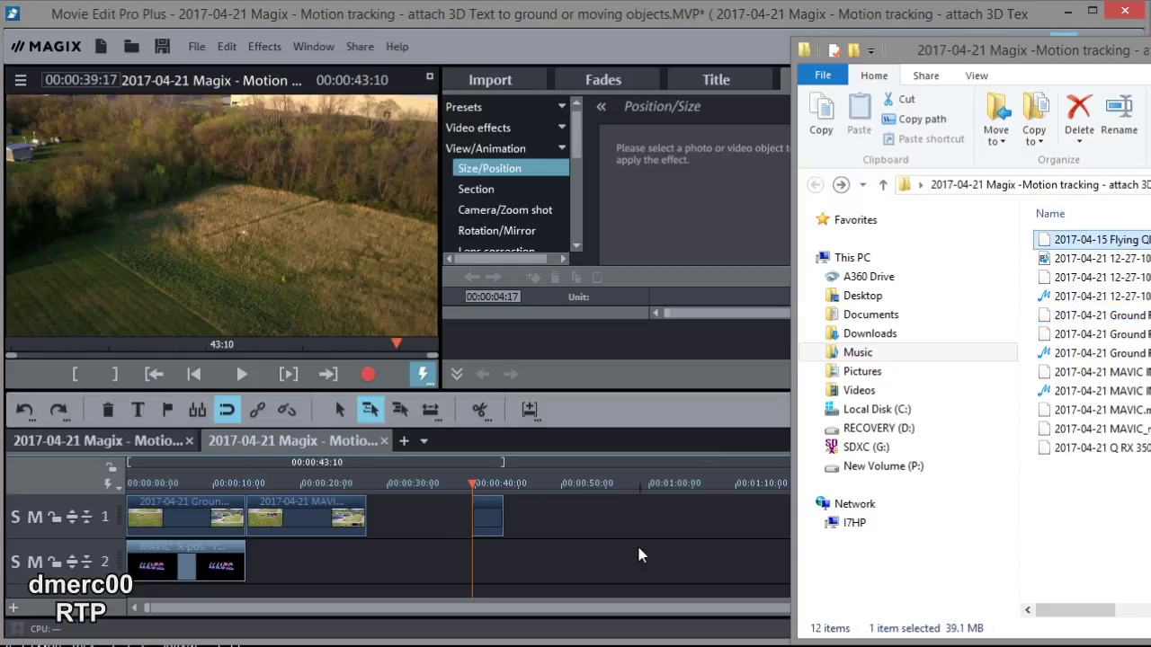
{"action": "left_click", "coordinate": [687, 14]}
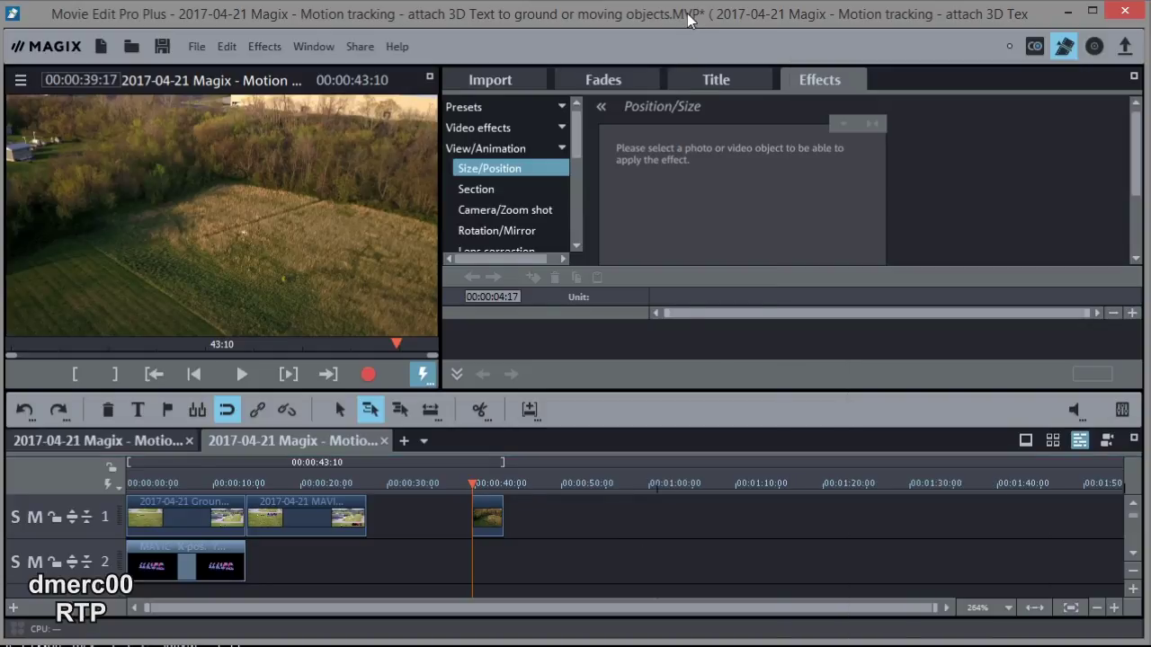
Step: Zoom the timeline, slide the quadcopter clip left to start near 00:00:34, and scrub the footage
{"action": "left_click", "coordinate": [1114, 609]}
{"action": "left_click", "coordinate": [1114, 608]}
{"action": "left_click", "coordinate": [1114, 608]}
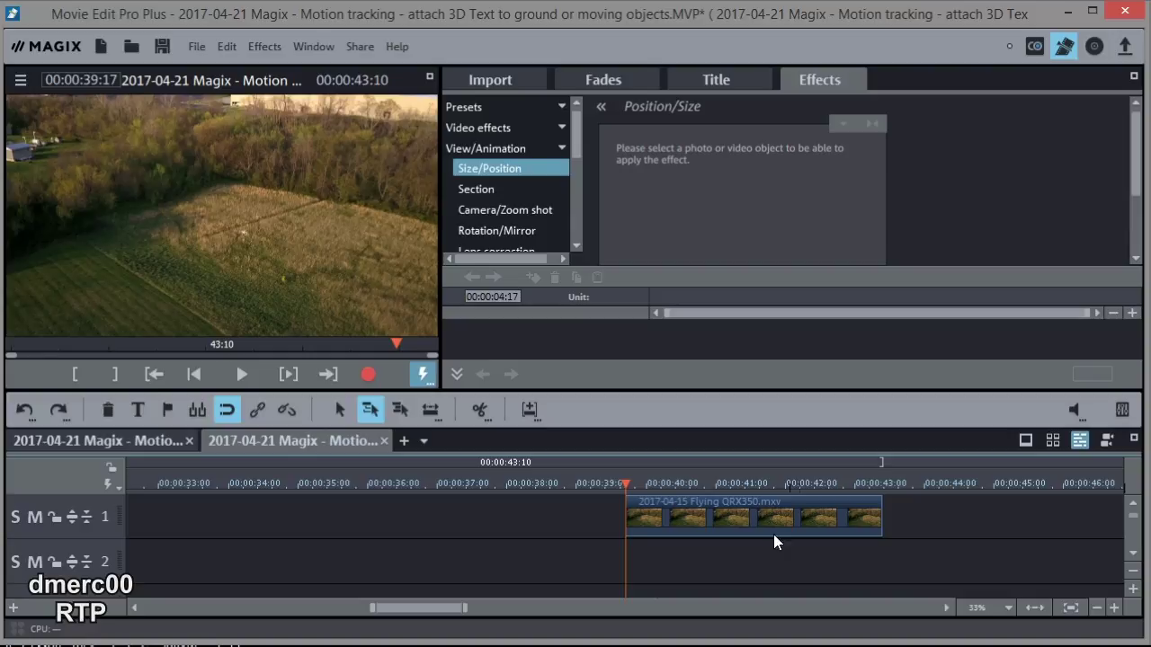
{"action": "left_click_drag", "start_coordinate": [698, 521], "coordinate": [365, 522]}
{"action": "mouse_move", "coordinate": [294, 486]}
{"action": "left_mouse_down"}
{"action": "mouse_move", "coordinate": [455, 503]}
{"action": "mouse_move", "coordinate": [462, 486]}
{"action": "left_mouse_up"}
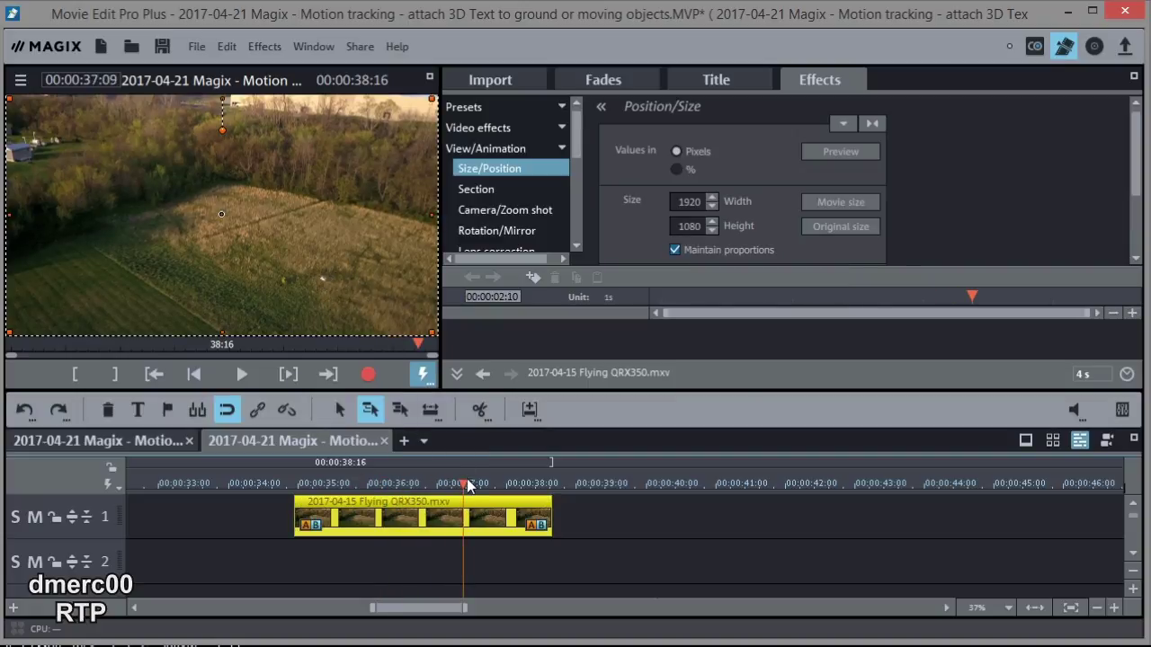
{"action": "left_click_drag", "start_coordinate": [462, 484], "coordinate": [295, 490]}
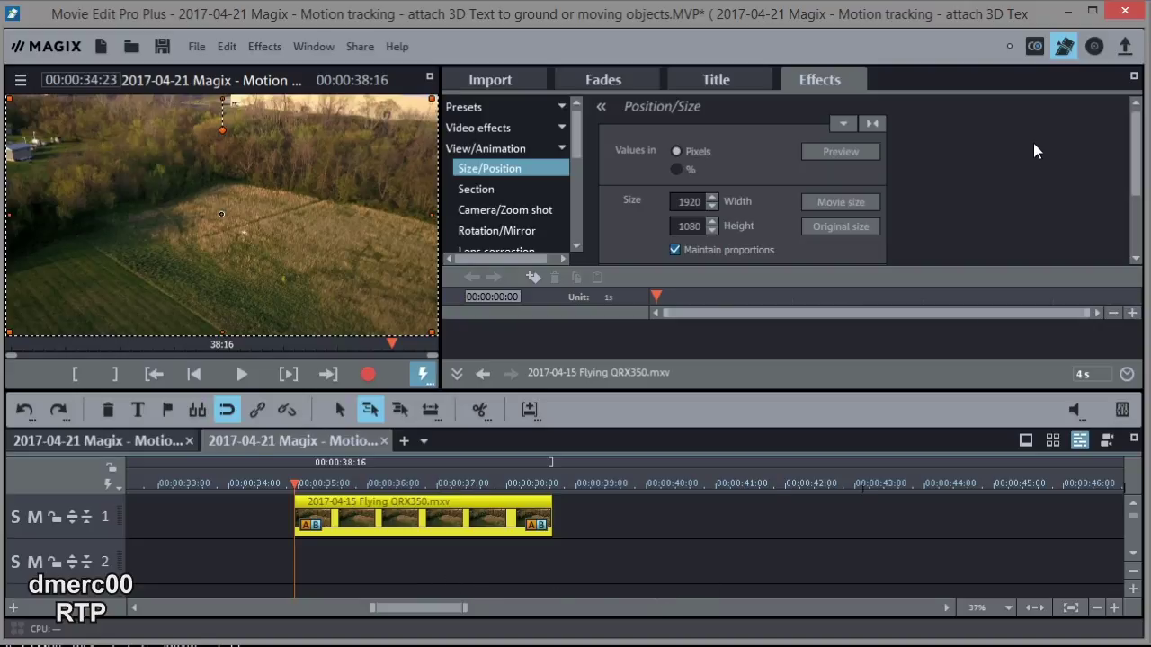
Step: Place the Comic wood 1 static 3D title template on track 2 above the quadcopter clip
{"action": "left_click", "coordinate": [713, 79]}
{"action": "mouse_move", "coordinate": [845, 385]}
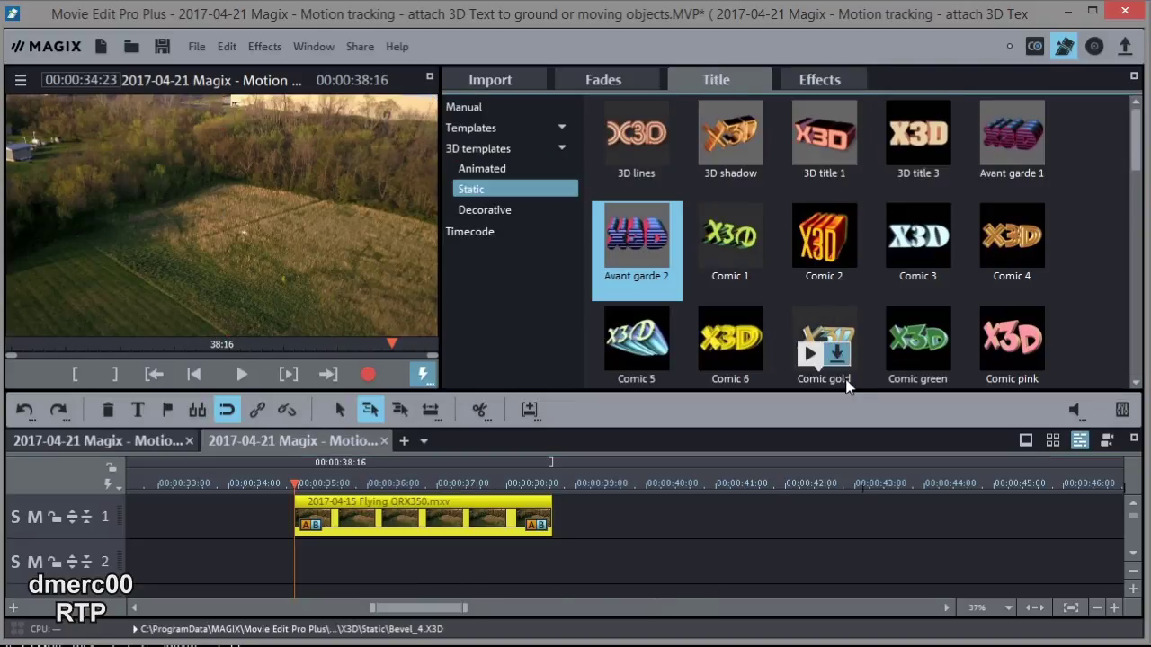
{"action": "mouse_move", "coordinate": [972, 232]}
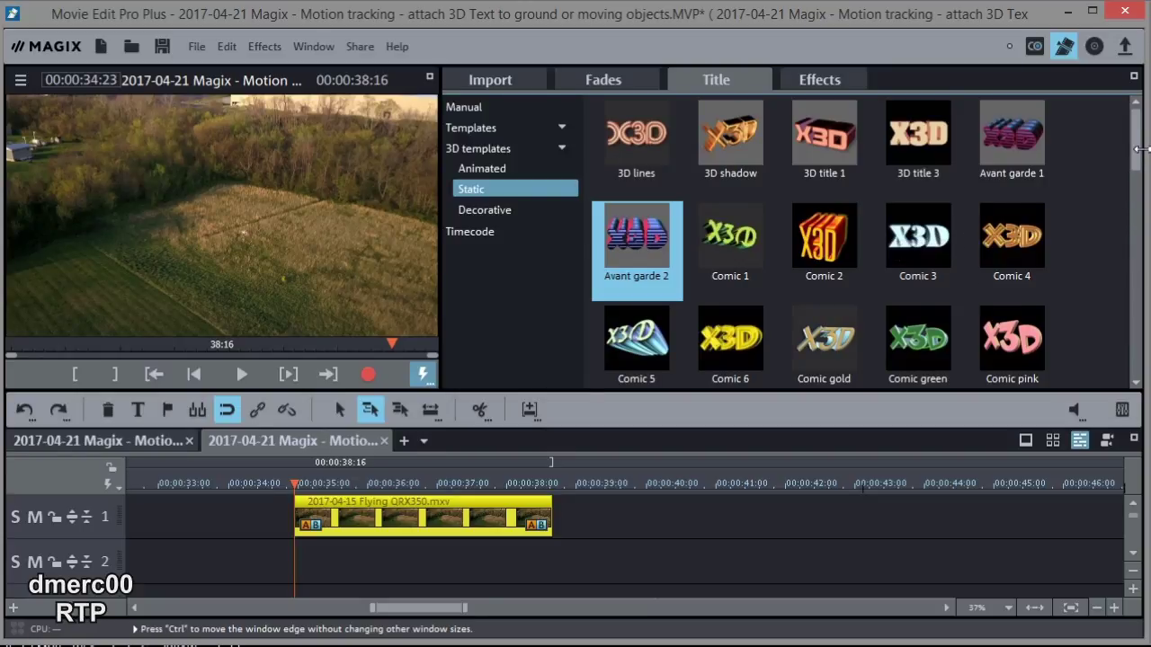
{"action": "left_click_drag", "start_coordinate": [1136, 148], "coordinate": [1138, 187]}
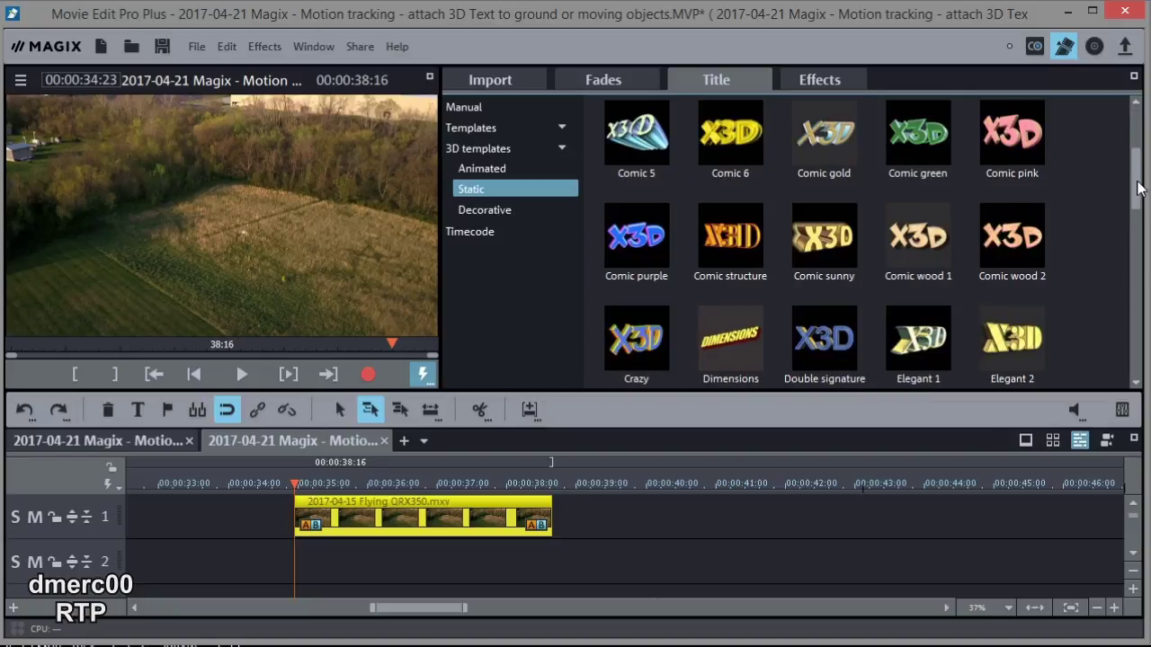
{"action": "mouse_move", "coordinate": [916, 236]}
{"action": "left_click_drag", "start_coordinate": [915, 232], "coordinate": [386, 562]}
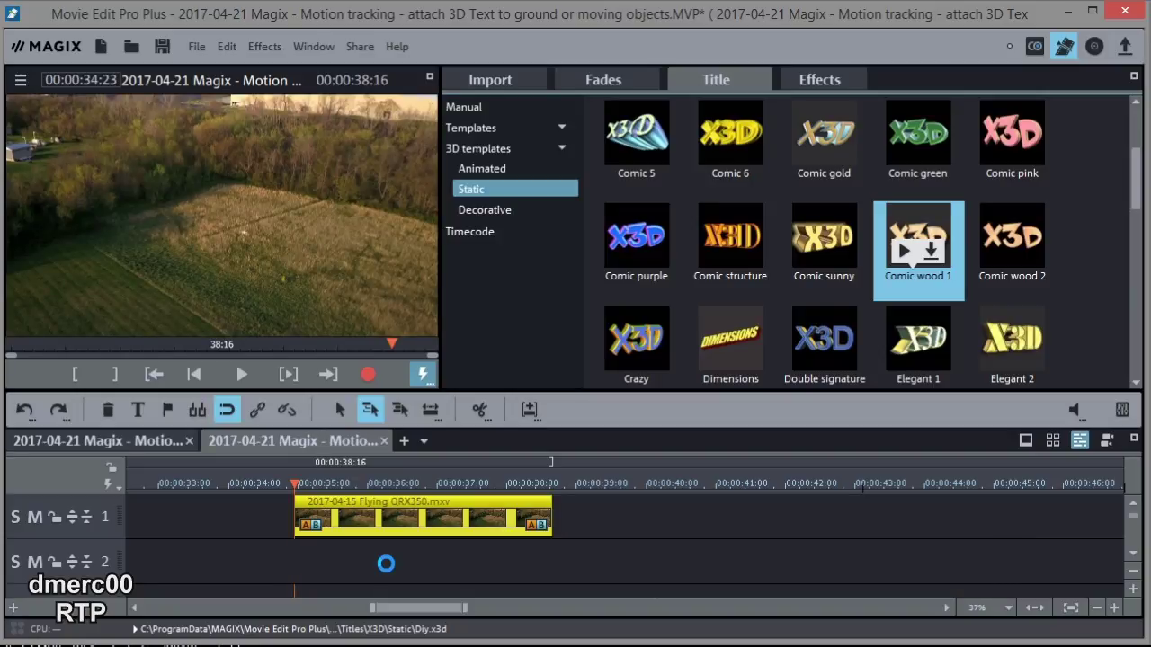
{"action": "left_click", "coordinate": [619, 381]}
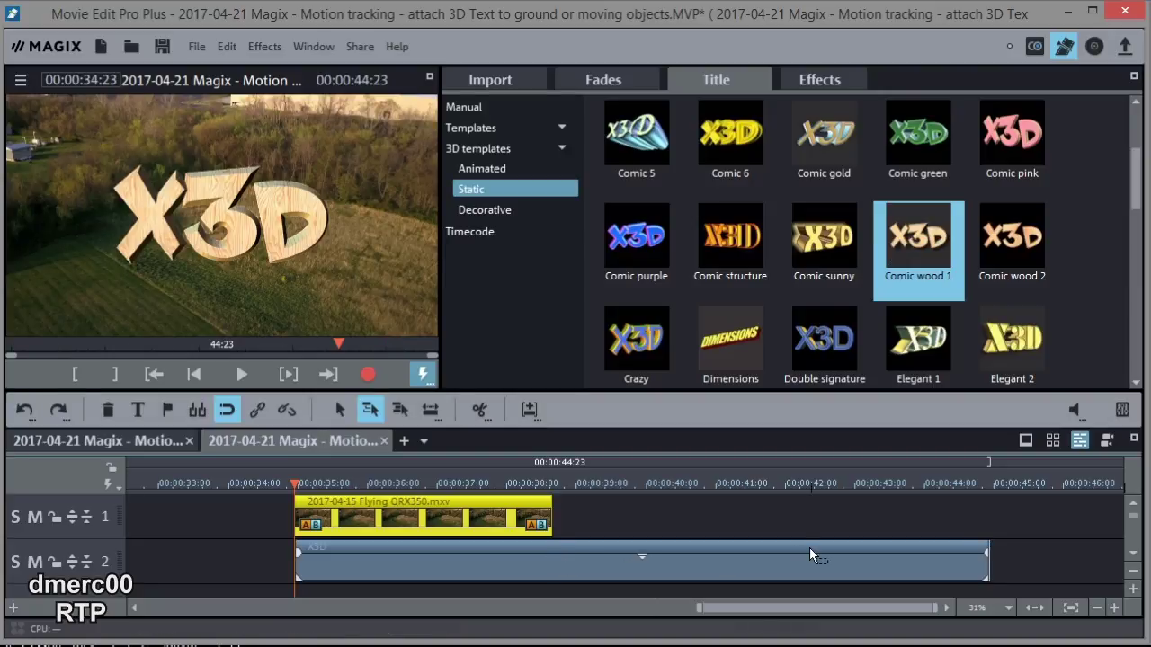
Step: Trim the X3D title's right edge to end with the video, then preview it
{"action": "left_click", "coordinate": [989, 564]}
{"action": "left_click_drag", "start_coordinate": [989, 564], "coordinate": [745, 564]}
{"action": "left_click_drag", "start_coordinate": [668, 561], "coordinate": [551, 564]}
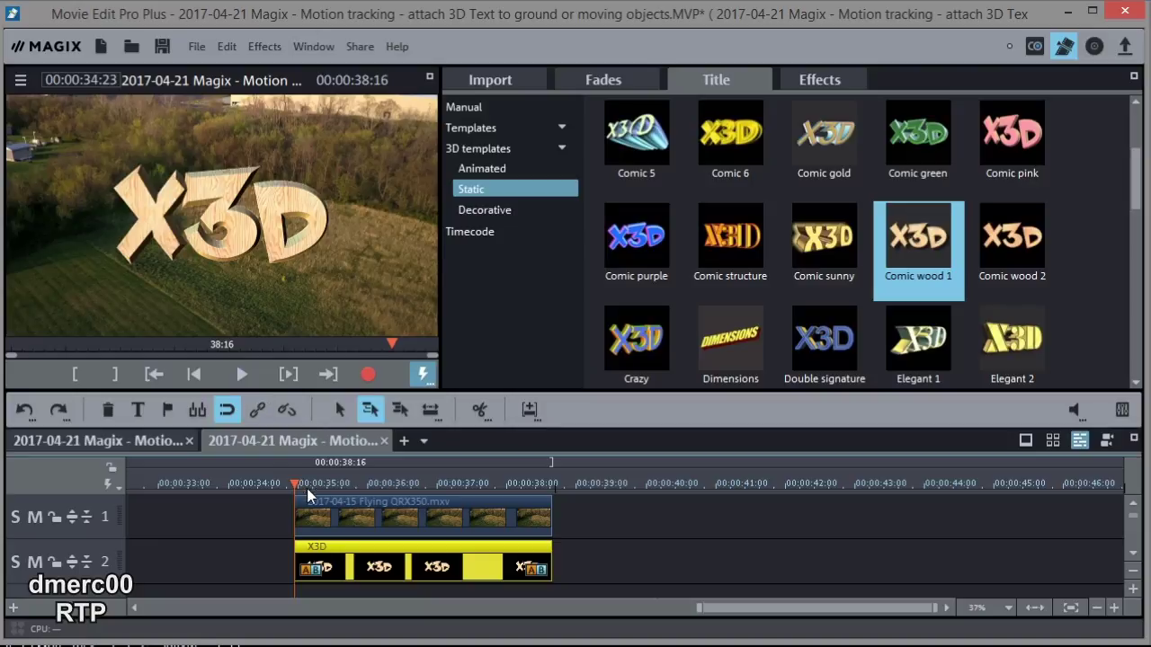
{"action": "mouse_move", "coordinate": [296, 483]}
{"action": "left_mouse_down"}
{"action": "mouse_move", "coordinate": [512, 486]}
{"action": "mouse_move", "coordinate": [295, 482]}
{"action": "left_mouse_up"}
Step: Attach the X3D title to the quadcopter's picture position with motion tracking and preview the result
{"action": "right_click", "coordinate": [376, 553]}
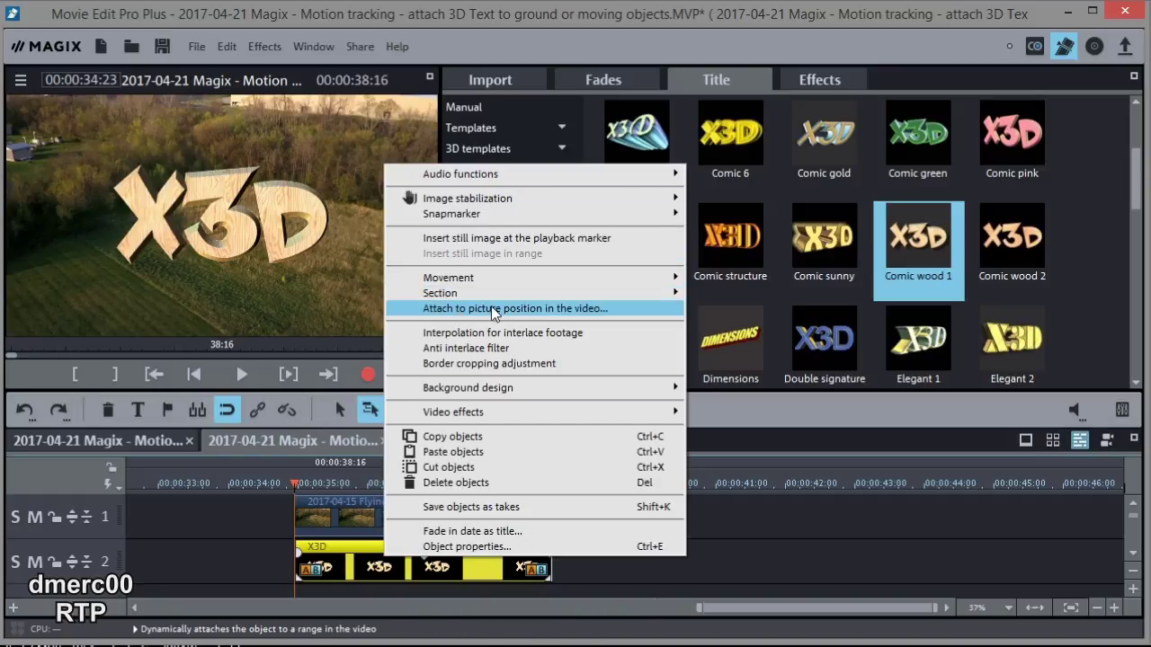
{"action": "left_click", "coordinate": [517, 310]}
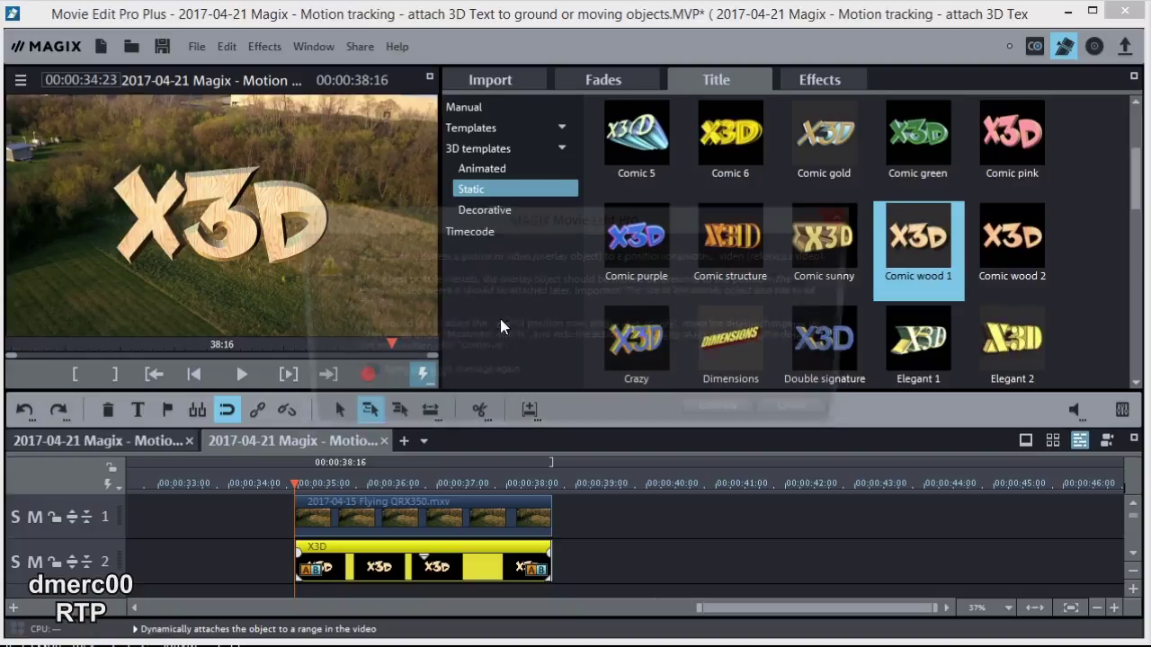
{"action": "left_click", "coordinate": [721, 415]}
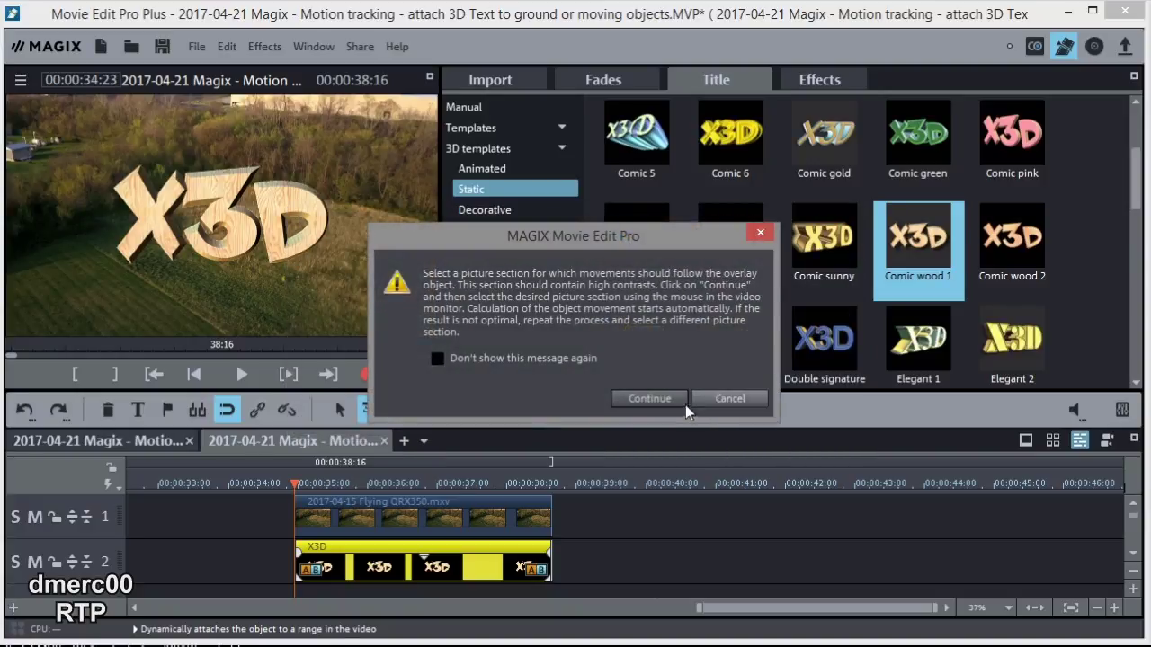
{"action": "left_click", "coordinate": [655, 403]}
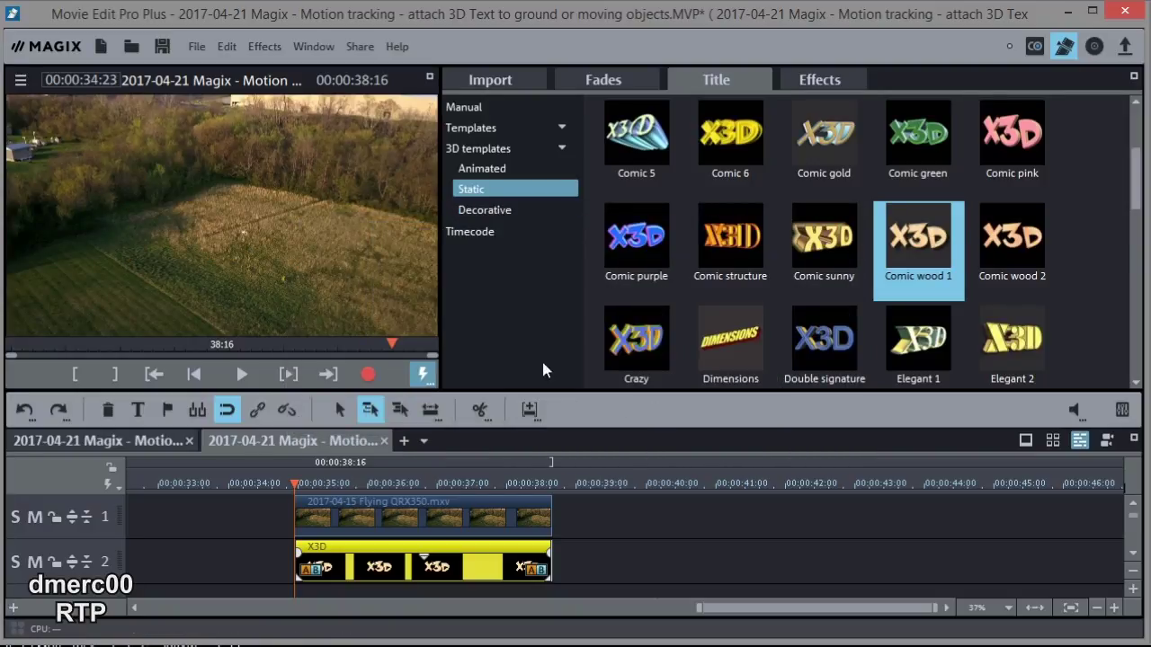
{"action": "left_click", "coordinate": [249, 236]}
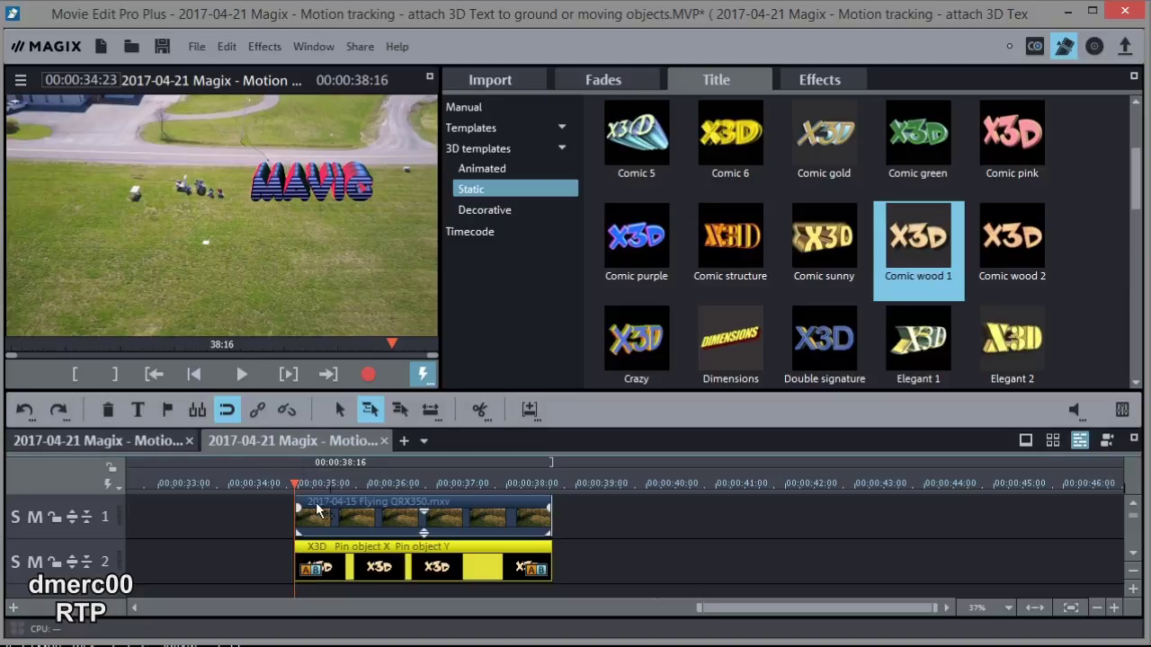
{"action": "mouse_move", "coordinate": [293, 483]}
{"action": "left_mouse_down"}
{"action": "mouse_move", "coordinate": [306, 483]}
{"action": "mouse_move", "coordinate": [295, 483]}
{"action": "left_mouse_up"}
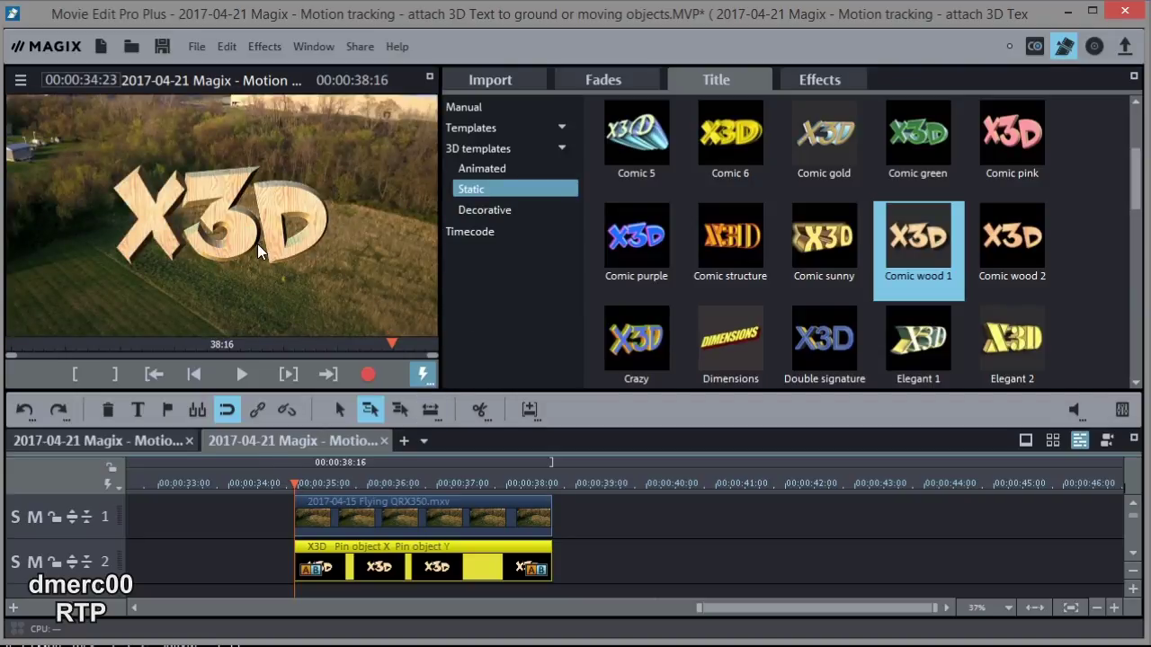
Step: Change the Comic wood 1 title's text to 'Q RX 350' in the preview
{"action": "left_click", "coordinate": [237, 225]}
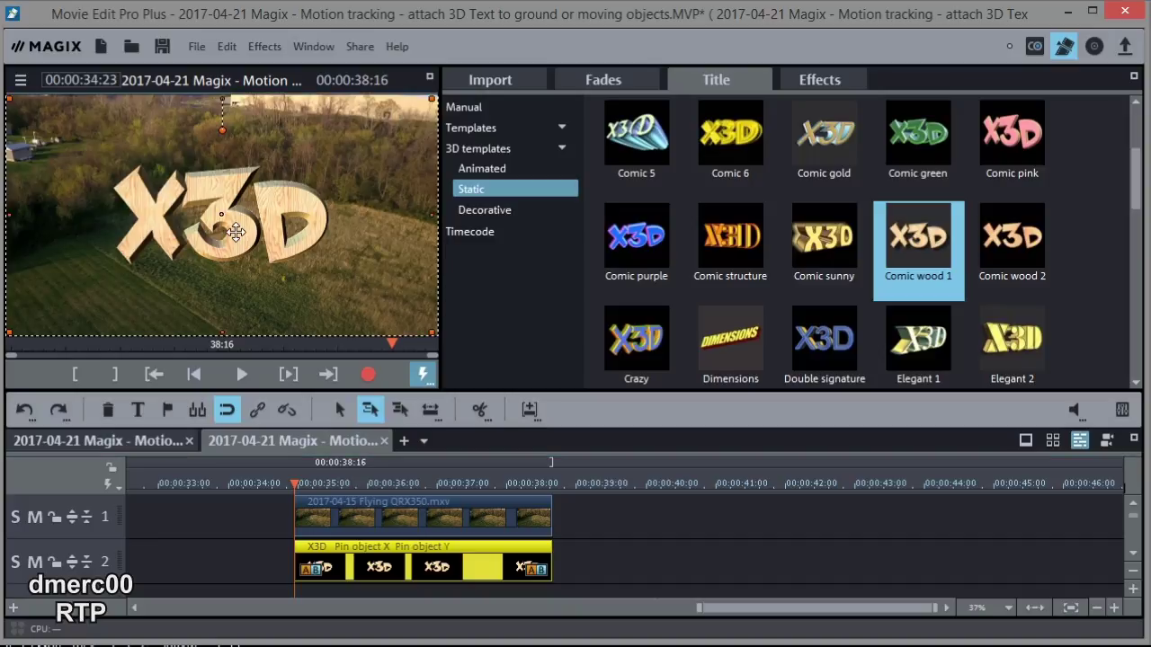
{"action": "double_click", "coordinate": [236, 232]}
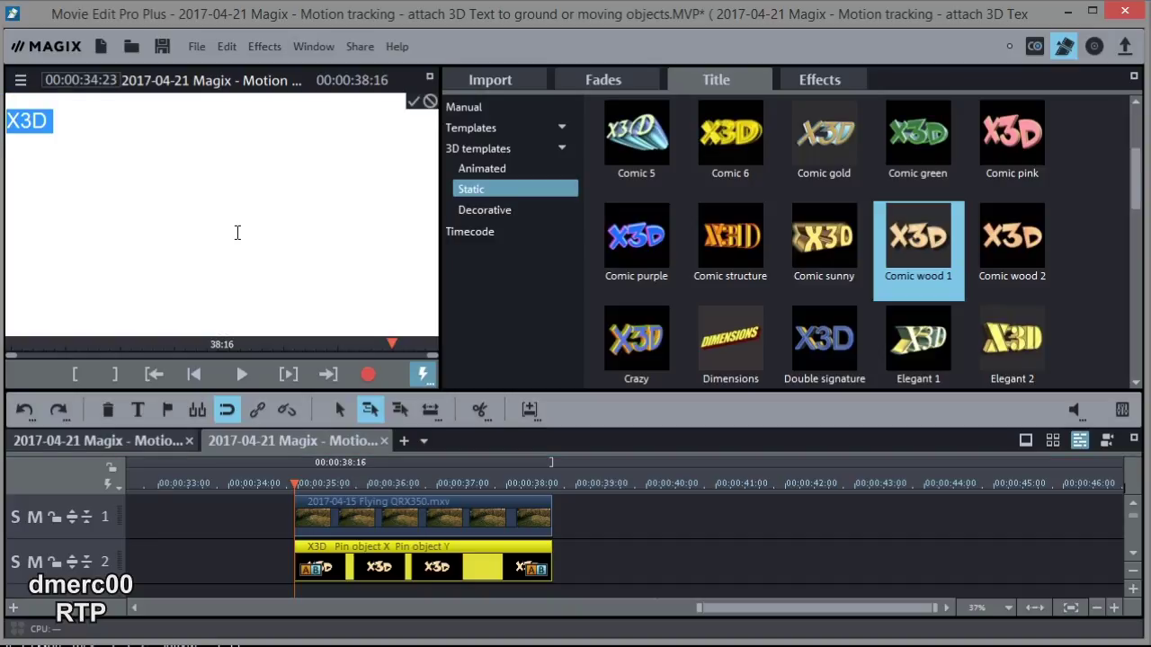
{"action": "type", "text": "Q RX"}
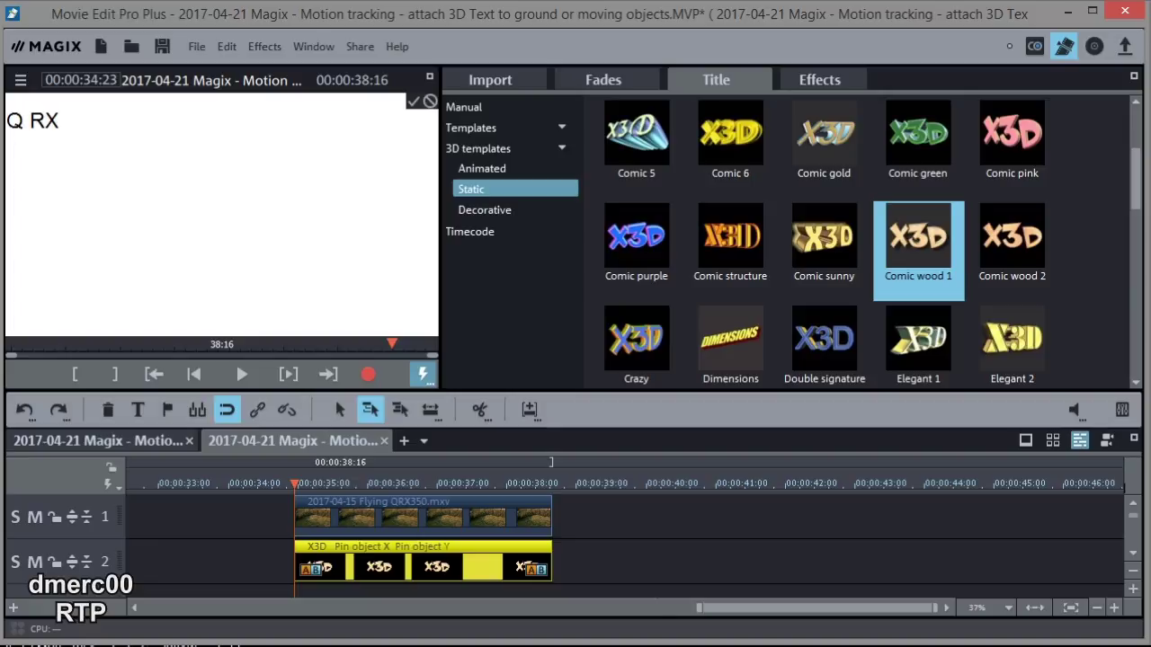
{"action": "type", "text": " 350"}
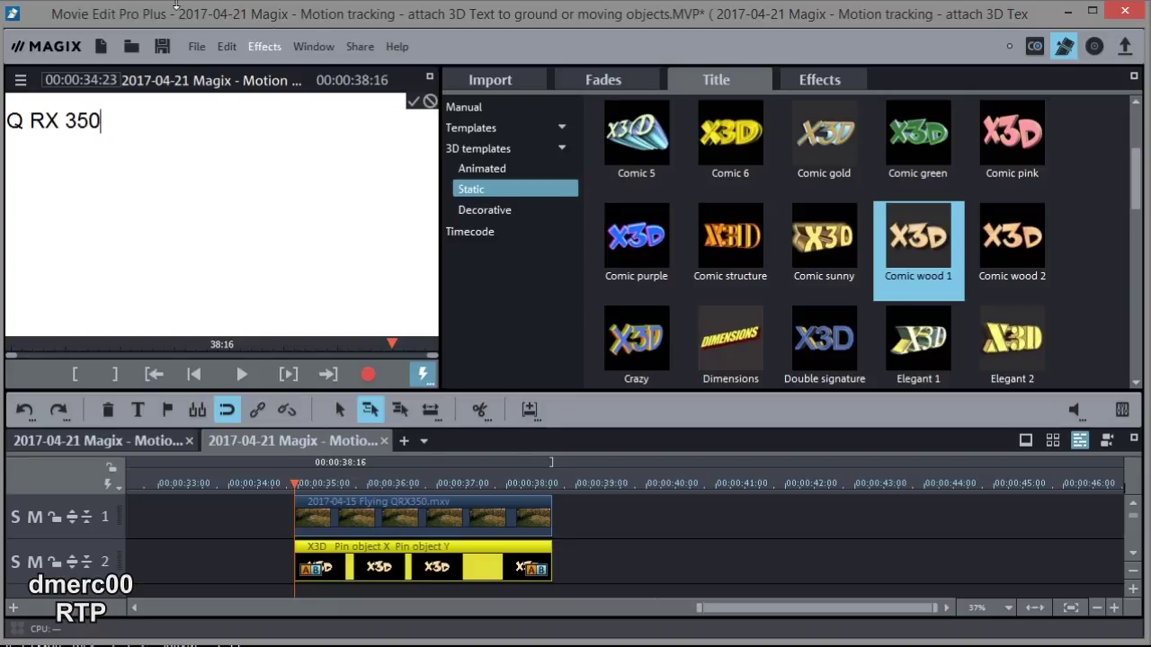
{"action": "left_click", "coordinate": [414, 104]}
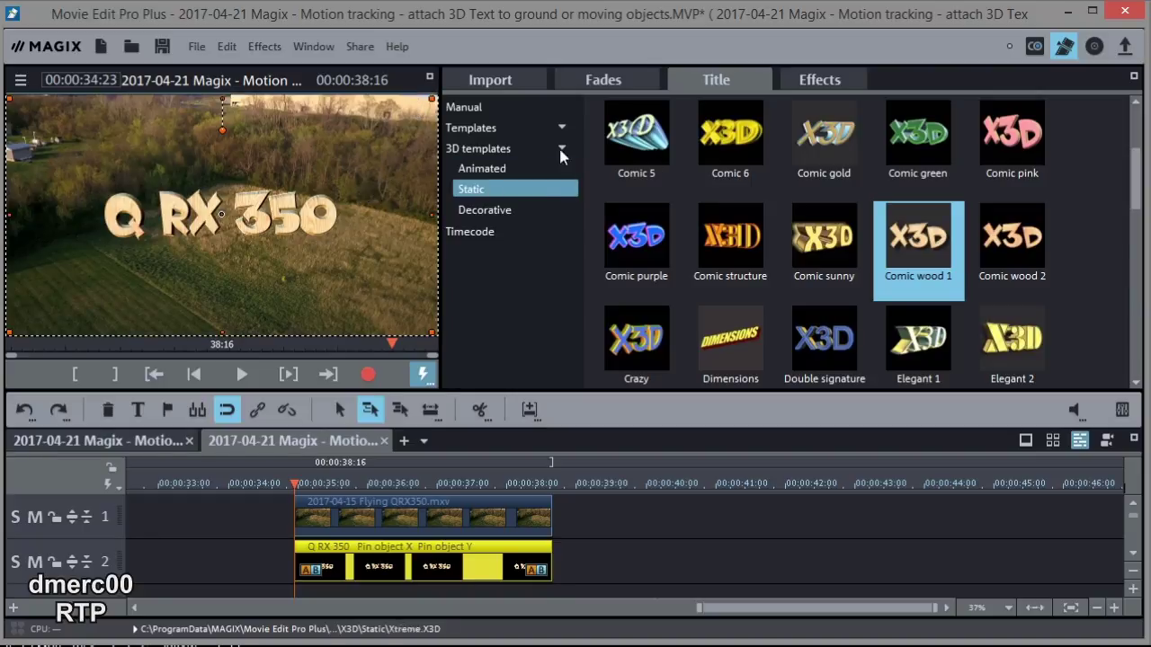
Step: Resize the Q RX 350 title to 185×104 in Size/Position, center it, and play to check
{"action": "mouse_move", "coordinate": [661, 157]}
{"action": "left_click", "coordinate": [806, 83]}
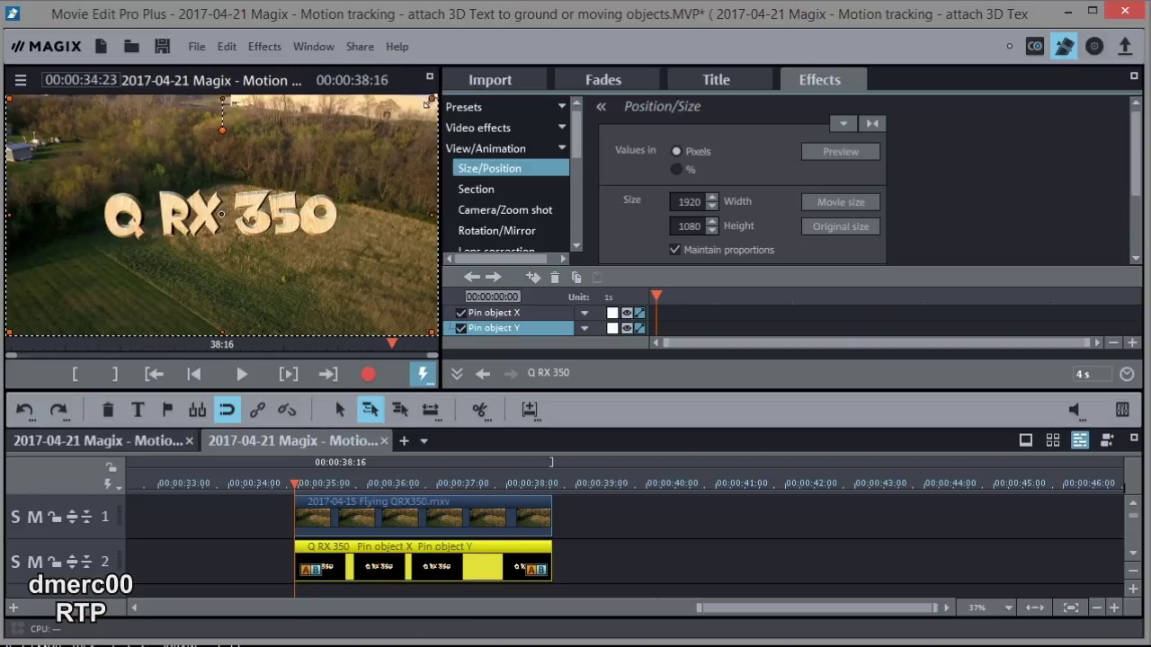
{"action": "left_click_drag", "start_coordinate": [433, 97], "coordinate": [65, 319]}
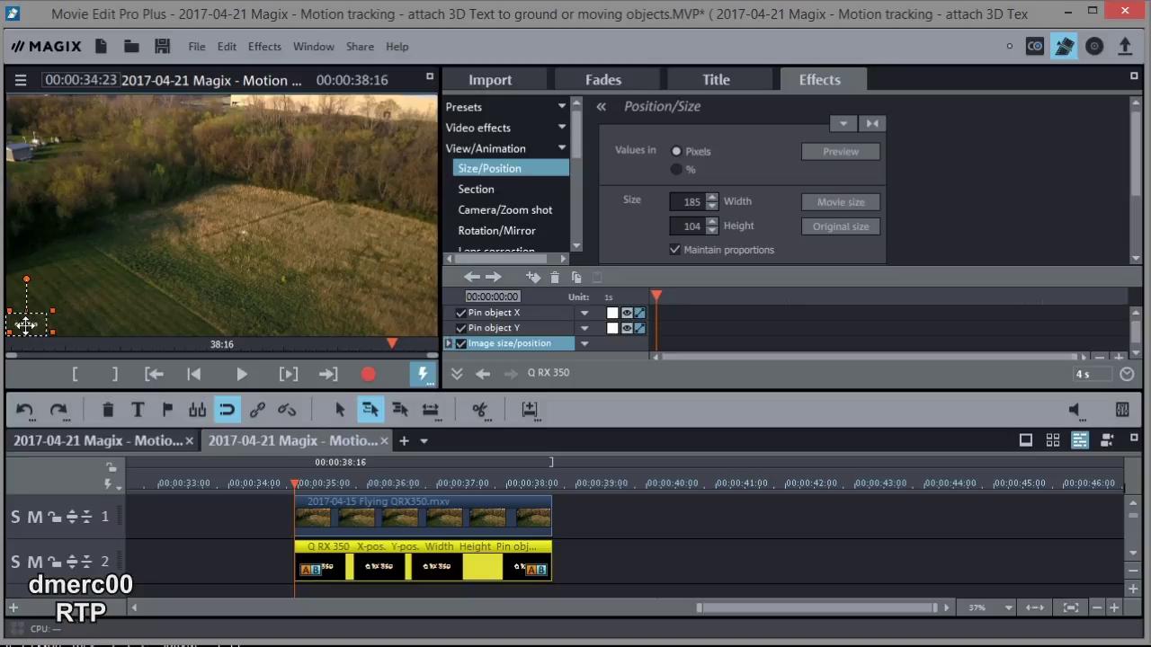
{"action": "left_click_drag", "start_coordinate": [25, 324], "coordinate": [214, 232]}
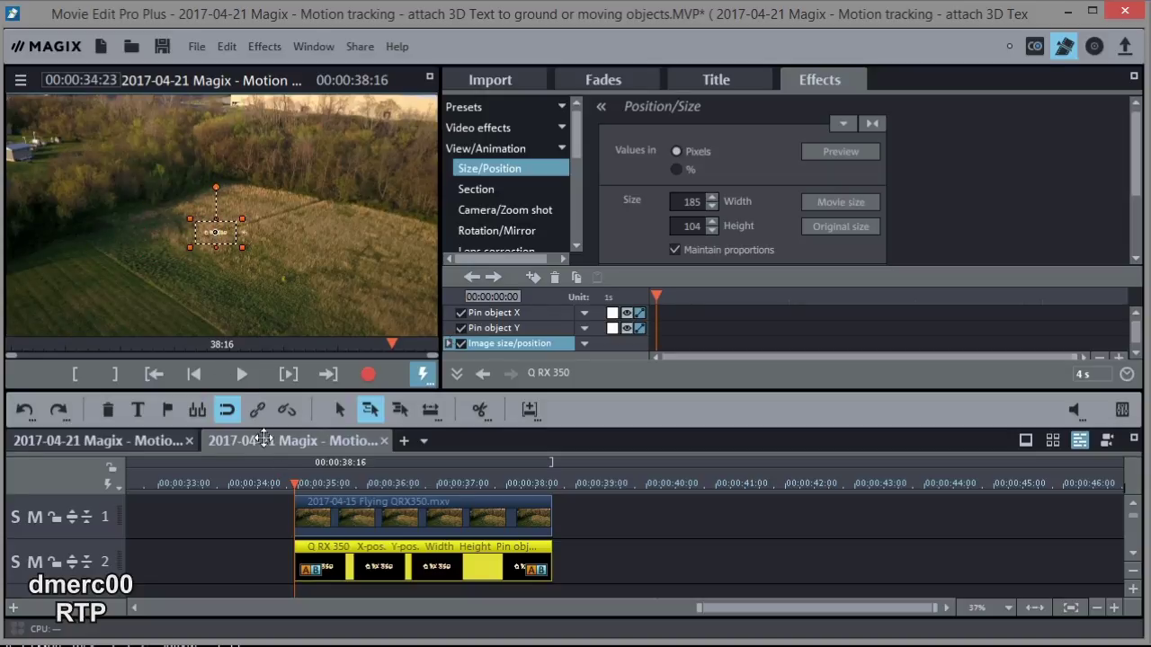
{"action": "left_click", "coordinate": [239, 370]}
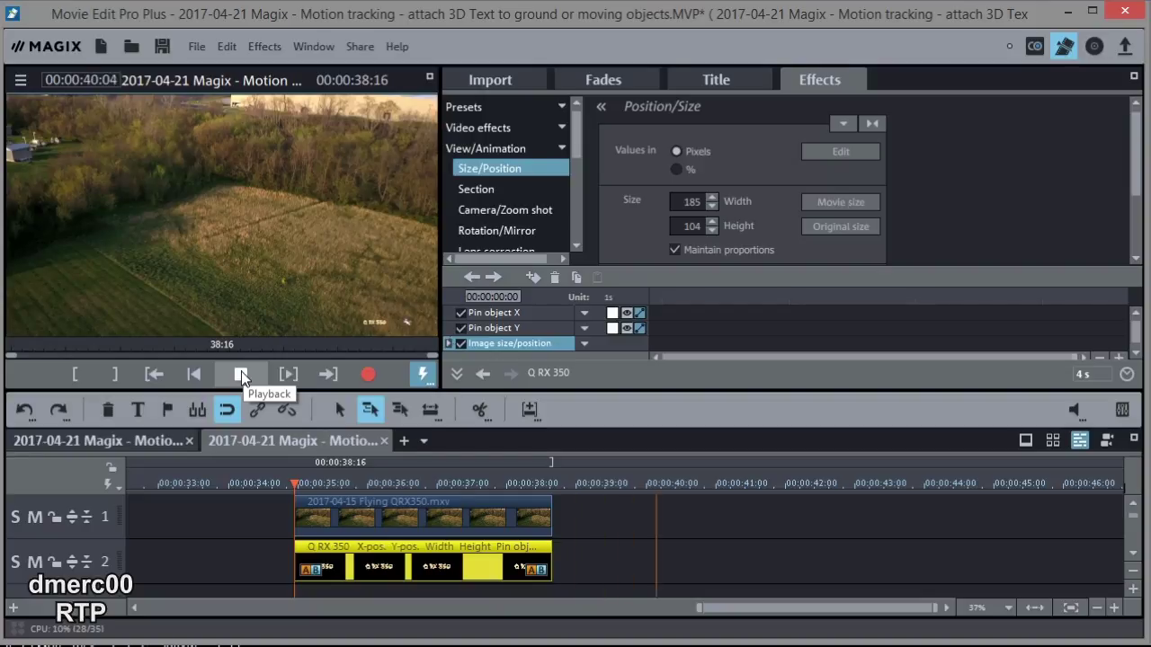
{"action": "left_click", "coordinate": [241, 374]}
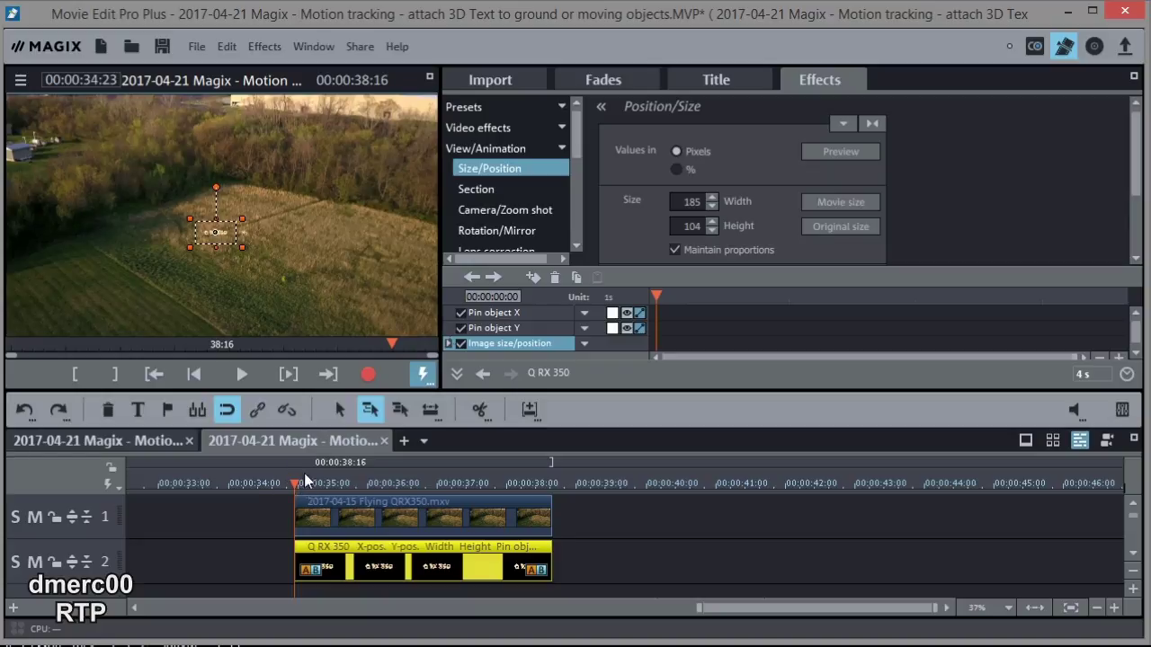
Step: Export the clip's range as a MAGIX video named 2017-04-21 Q RX 350.mxv
{"action": "left_click", "coordinate": [76, 374]}
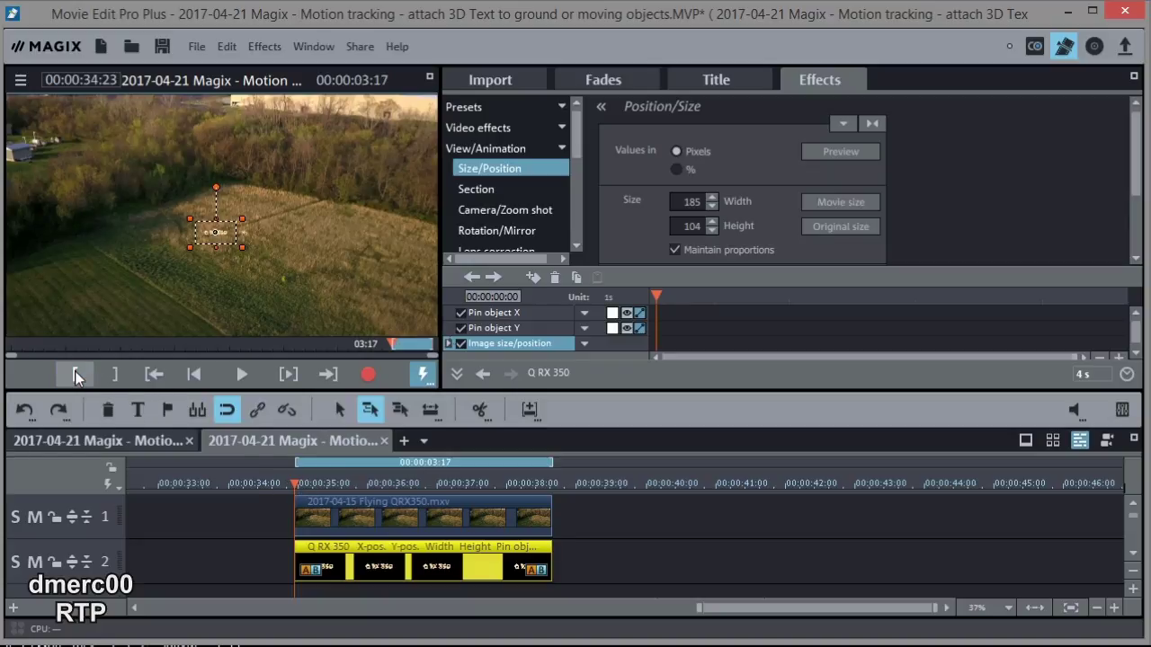
{"action": "left_click", "coordinate": [191, 47]}
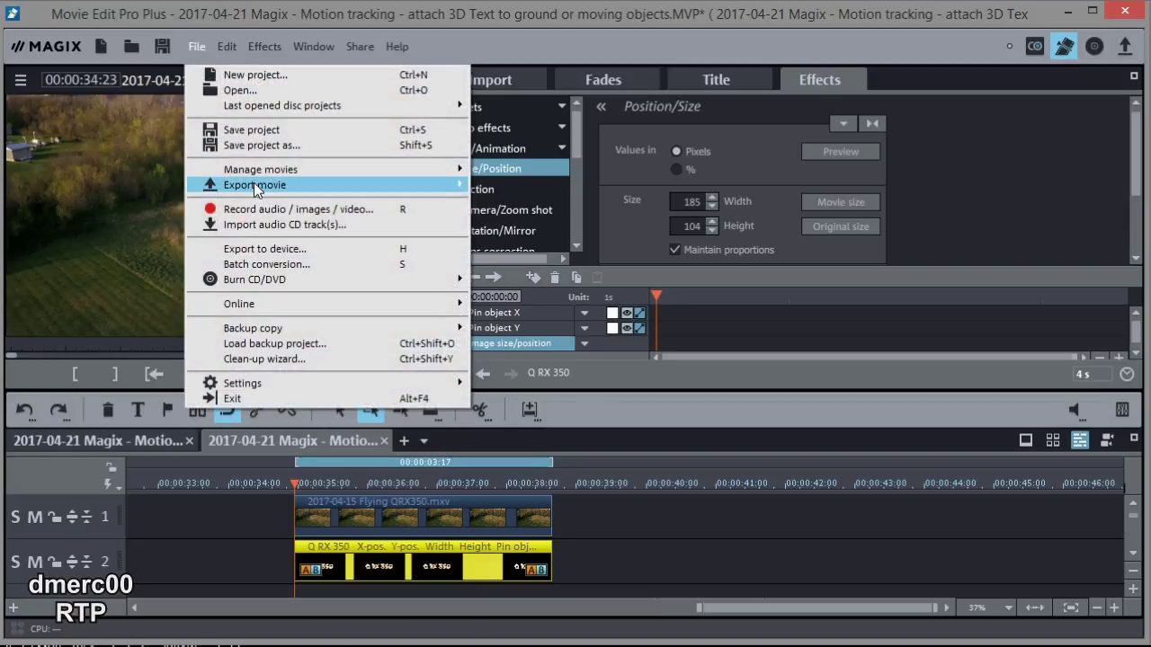
{"action": "mouse_move", "coordinate": [258, 184]}
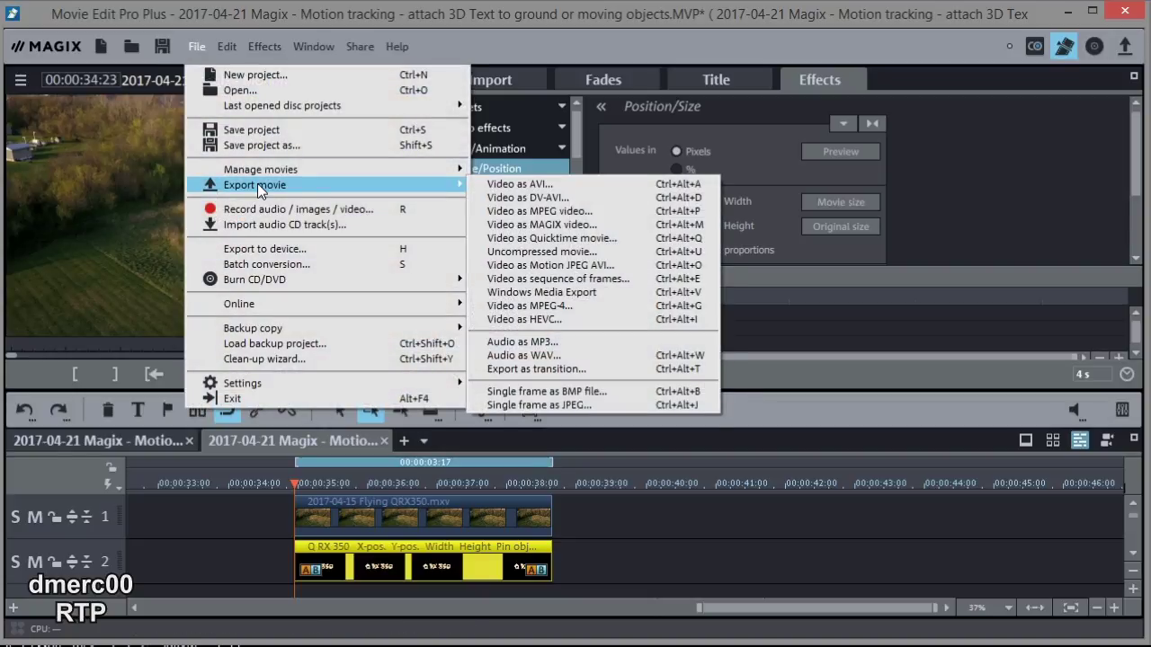
{"action": "left_click", "coordinate": [535, 227]}
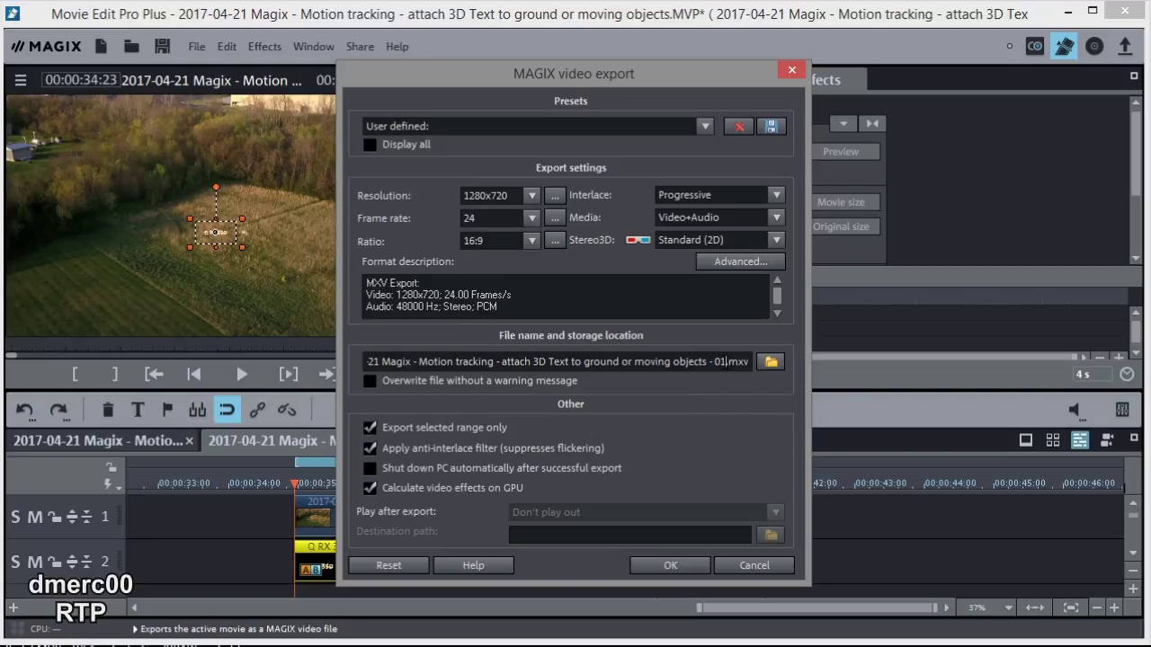
{"action": "left_click_drag", "start_coordinate": [727, 361], "coordinate": [404, 340]}
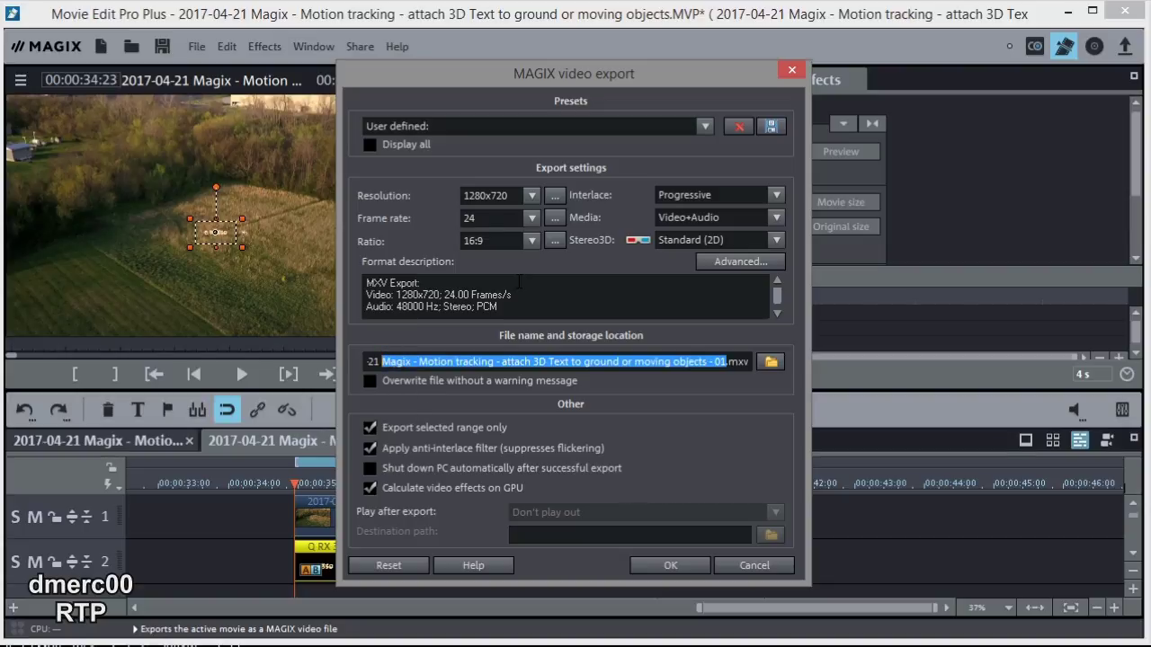
{"action": "type", "text": "Q RX 350"}
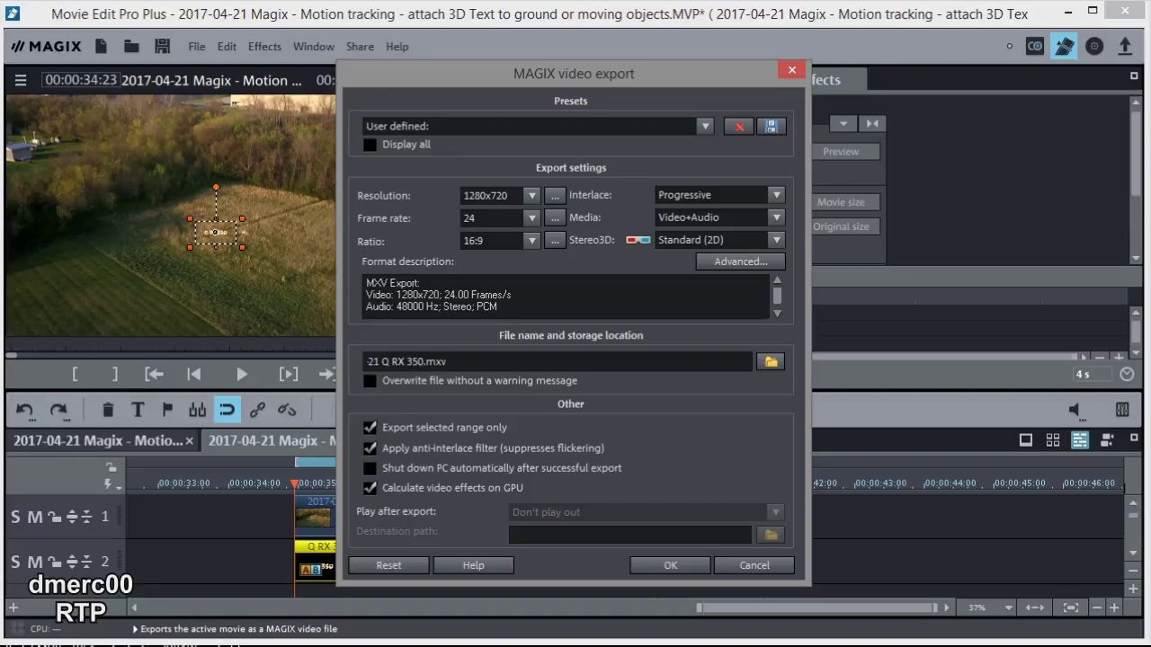
{"action": "left_click", "coordinate": [669, 562]}
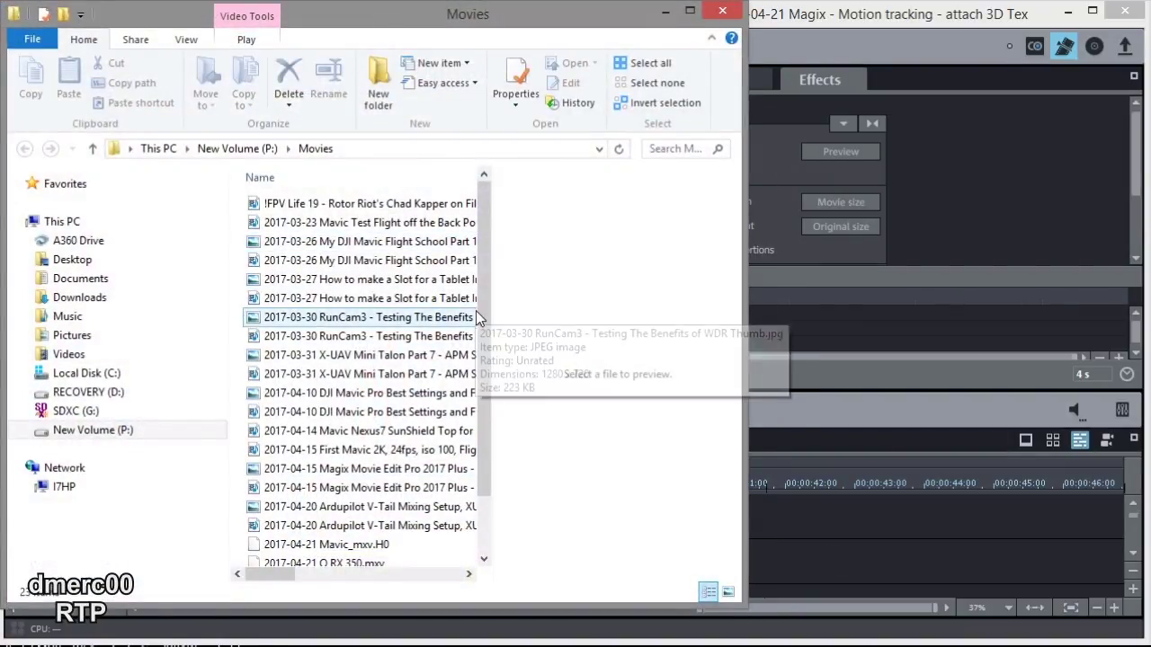
Step: Move 2017-04-21 Q RX 350.mxv into the project folder, replacing the old copy, and close Movies
{"action": "scroll", "coordinate": [477, 332], "scroll_direction": "down", "scroll_amount": 1}
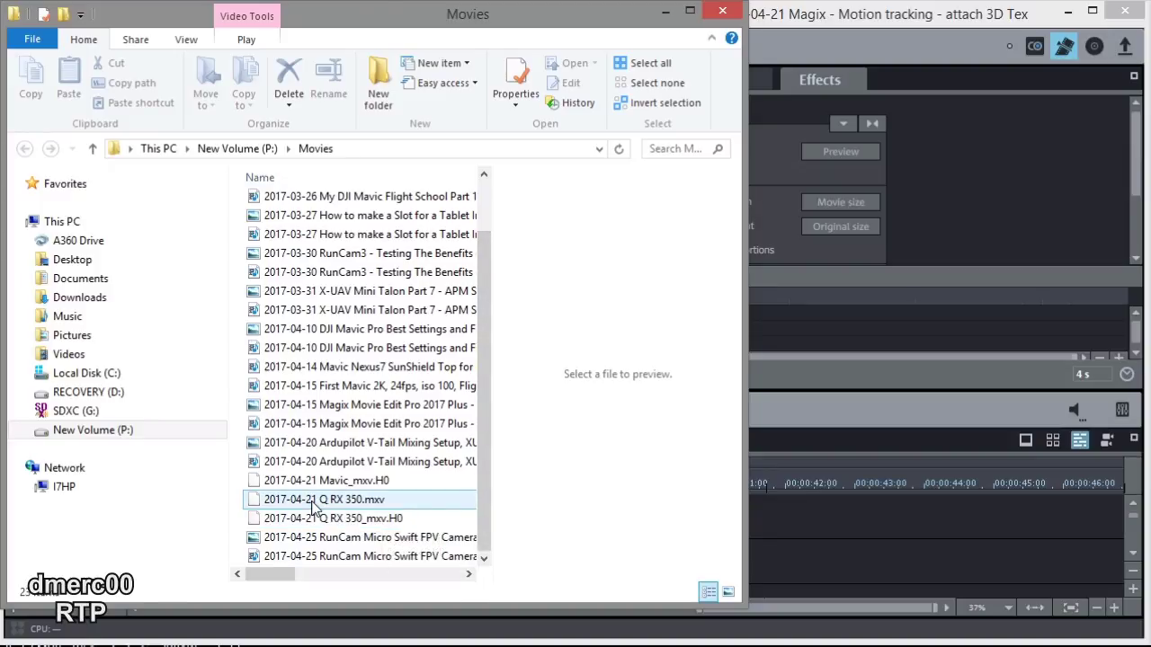
{"action": "left_click_drag", "start_coordinate": [318, 502], "coordinate": [1118, 554]}
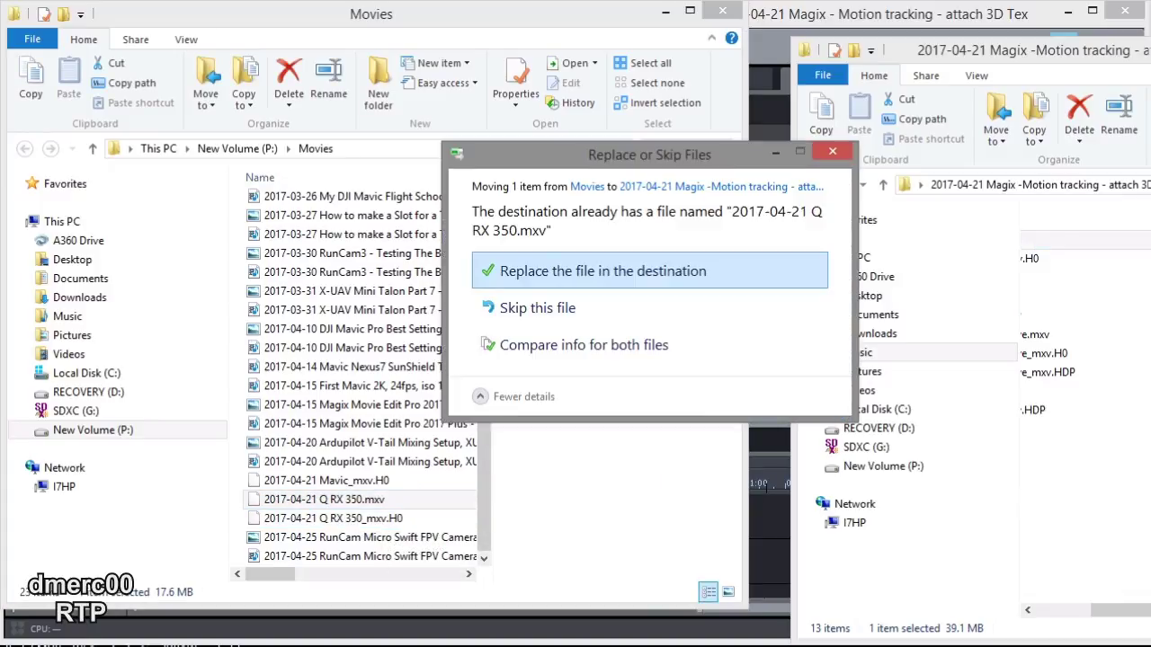
{"action": "left_click", "coordinate": [532, 273]}
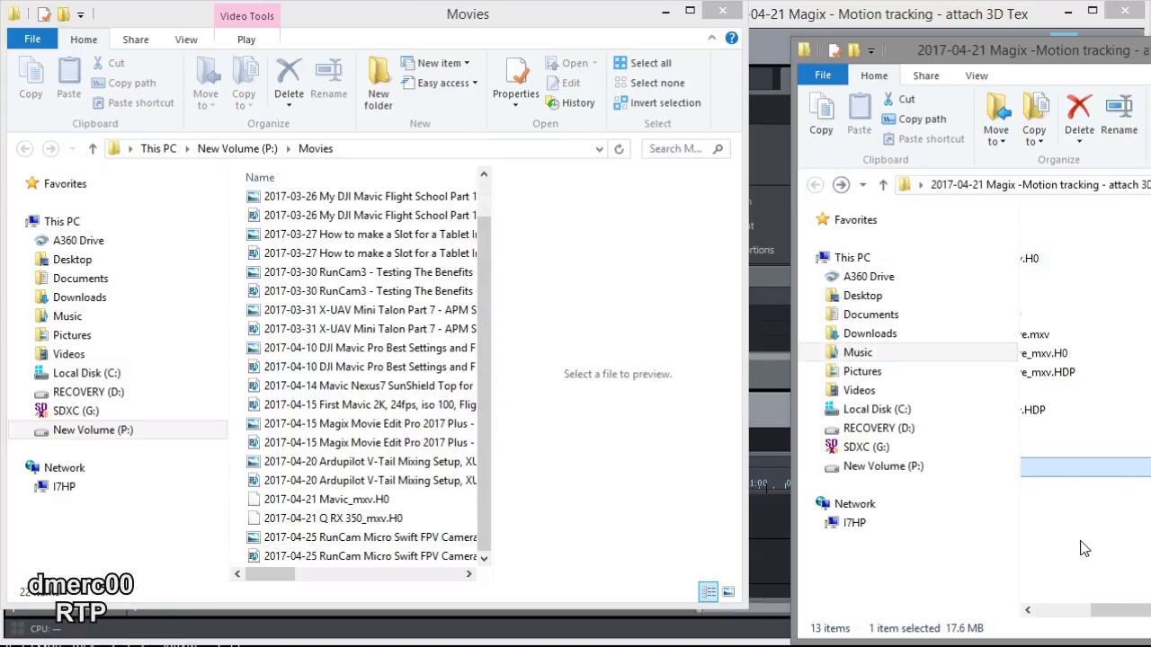
{"action": "left_click_drag", "start_coordinate": [1135, 616], "coordinate": [1032, 613]}
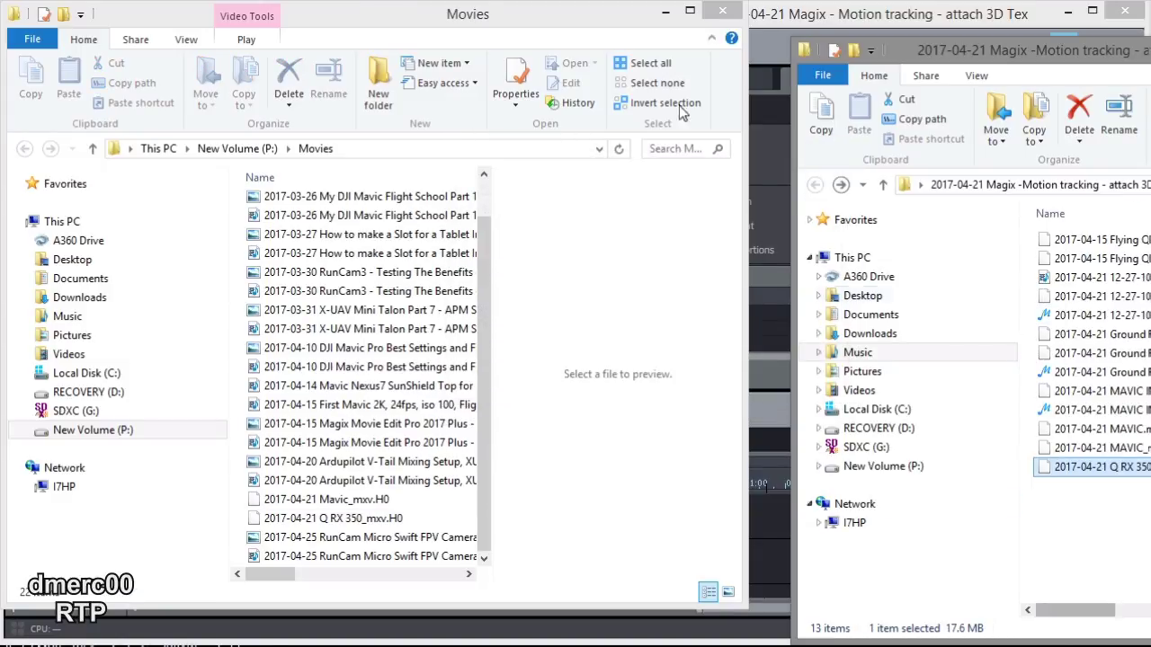
{"action": "left_click", "coordinate": [719, 13]}
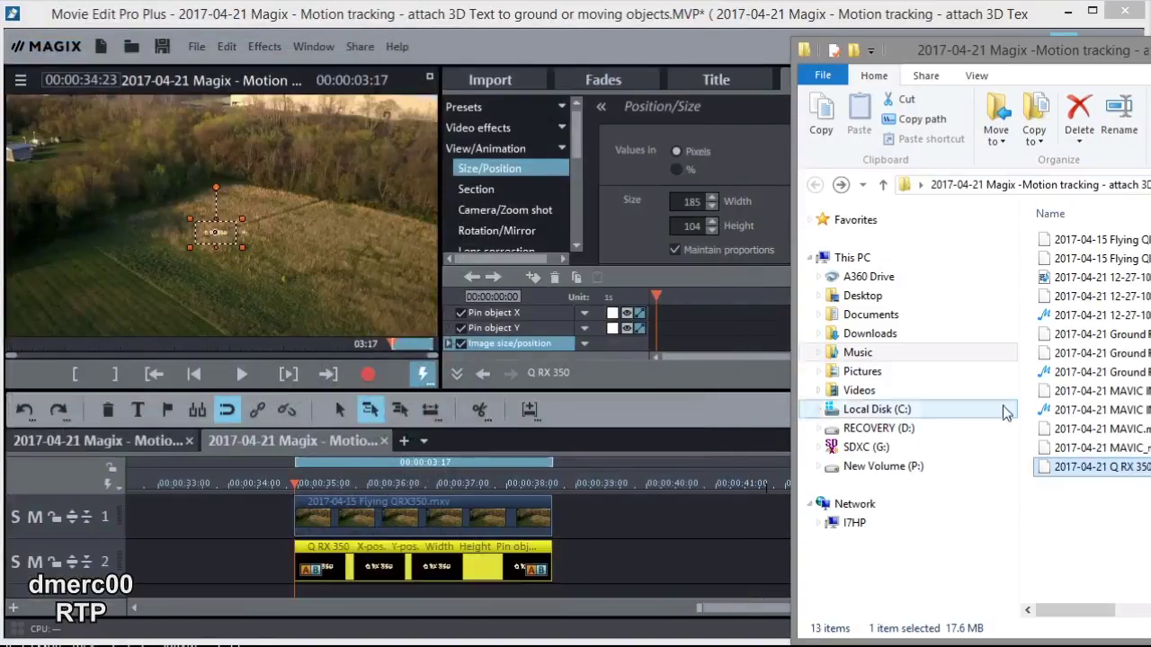
Step: Add 2017-04-21 Q RX 350.mxv after the Flying QRX350 clip at 1920x1080, then play it from 38:16
{"action": "left_click_drag", "start_coordinate": [1110, 474], "coordinate": [603, 507]}
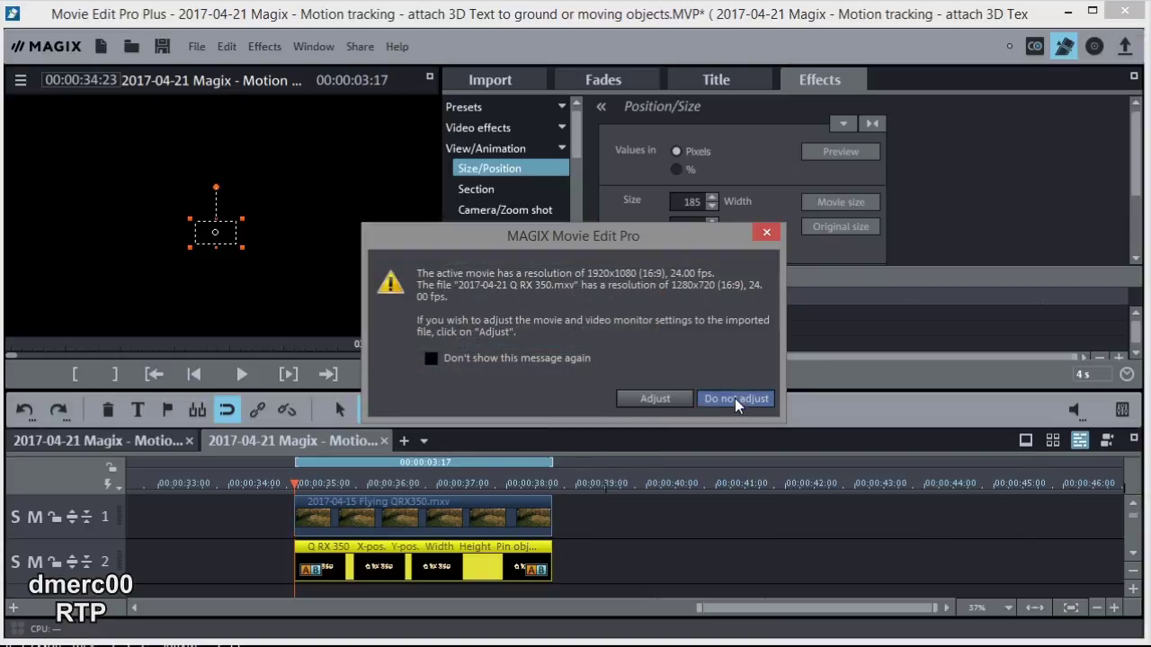
{"action": "left_click", "coordinate": [735, 398]}
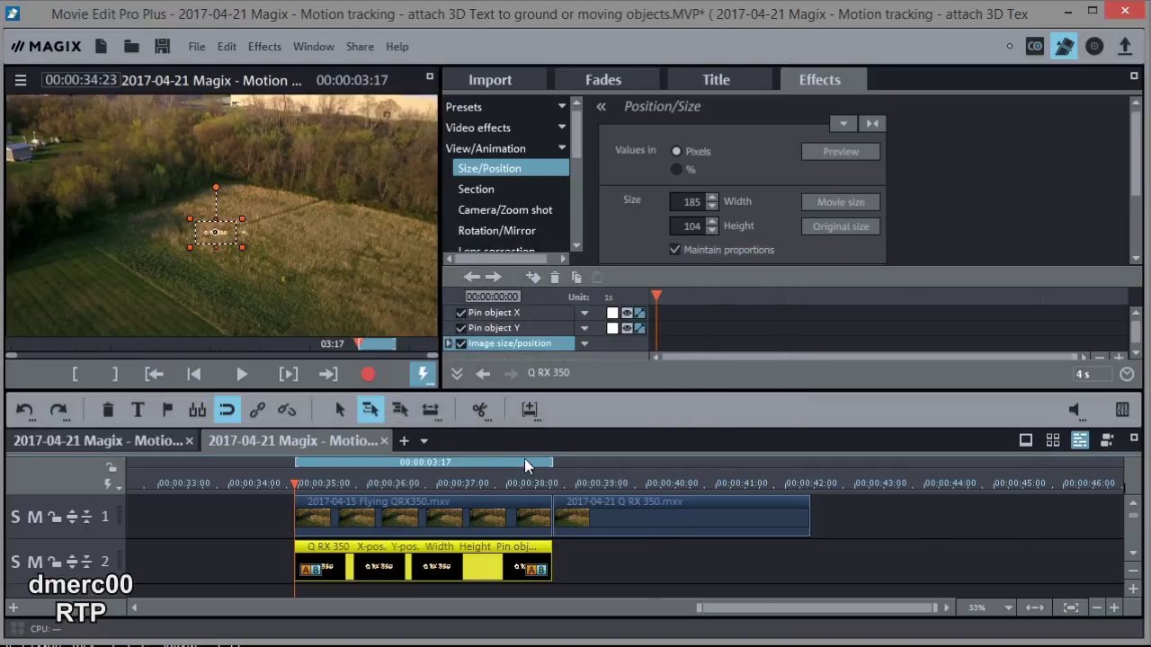
{"action": "left_click", "coordinate": [553, 484]}
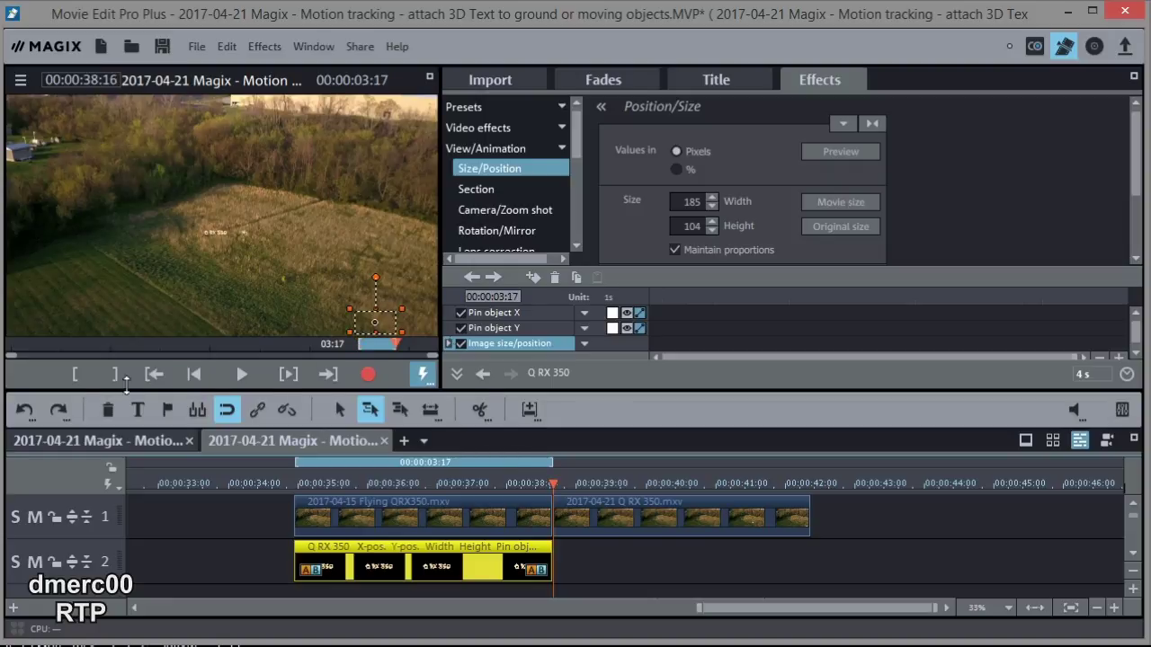
{"action": "left_click", "coordinate": [236, 376]}
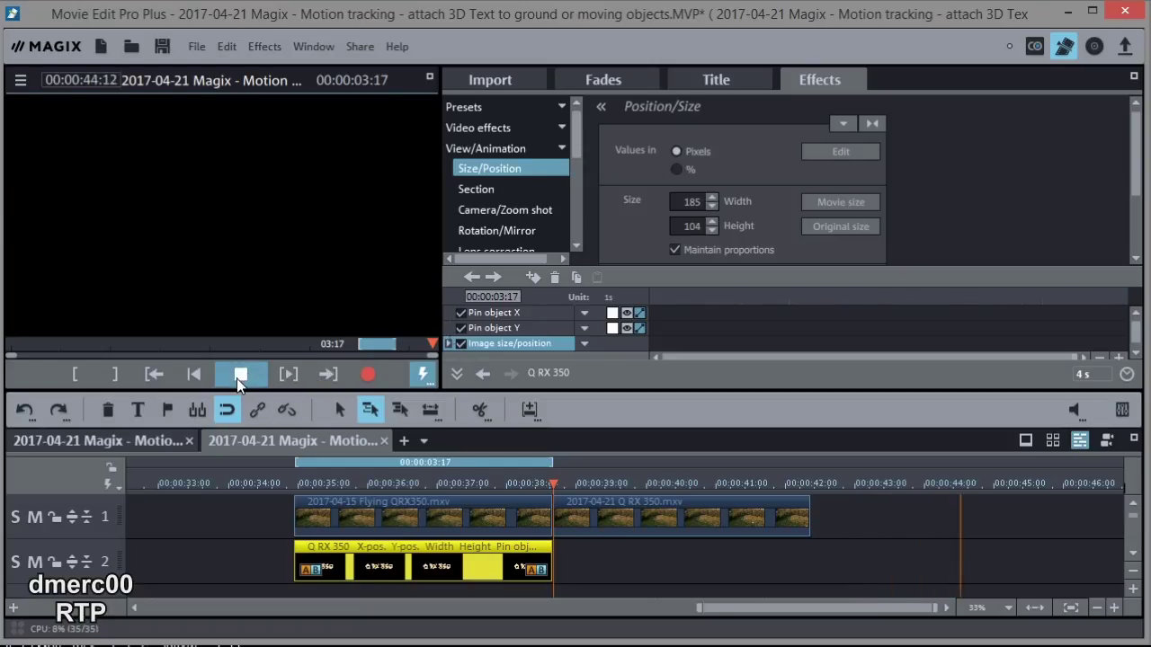
{"action": "left_click", "coordinate": [239, 377]}
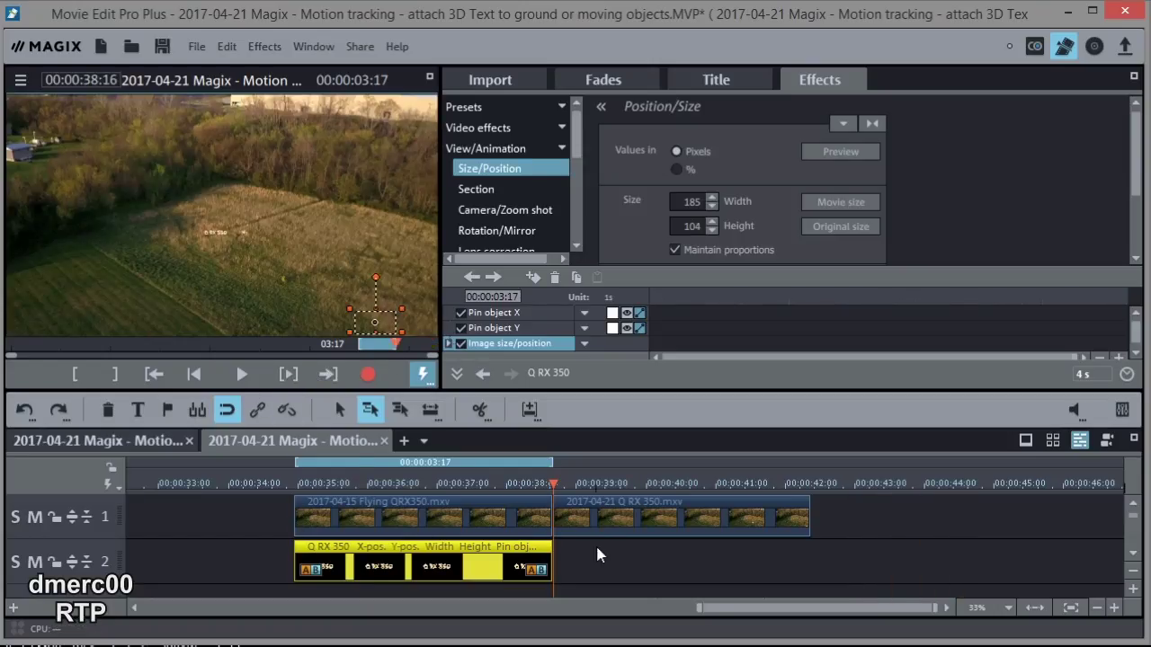
{"action": "key", "text": "space"}
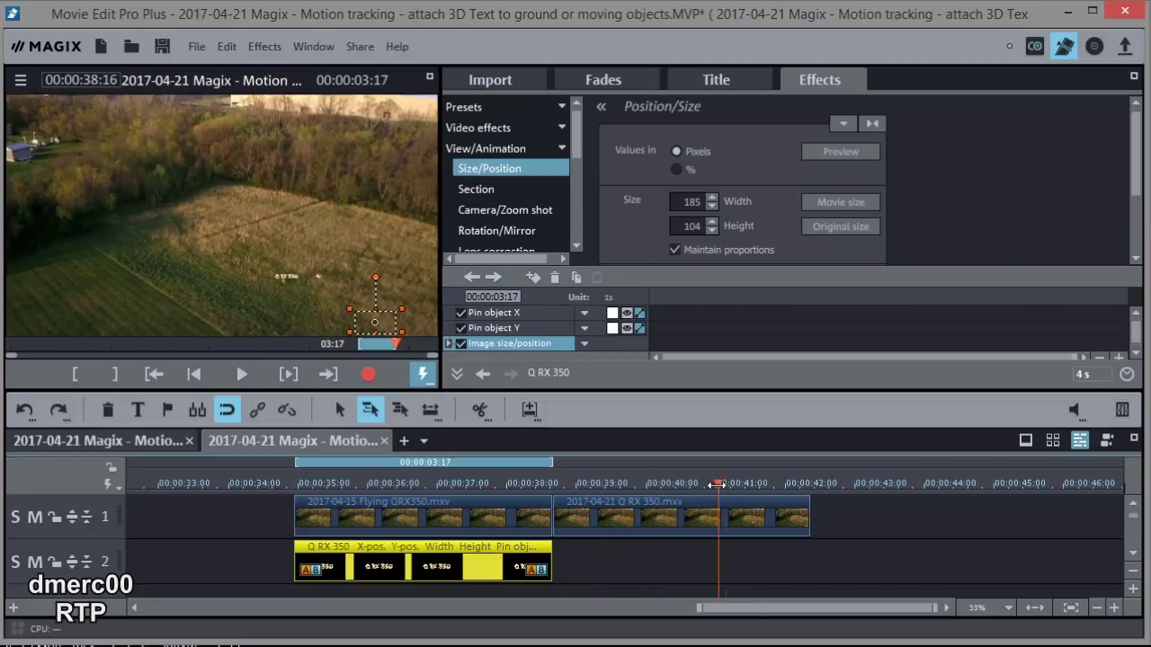